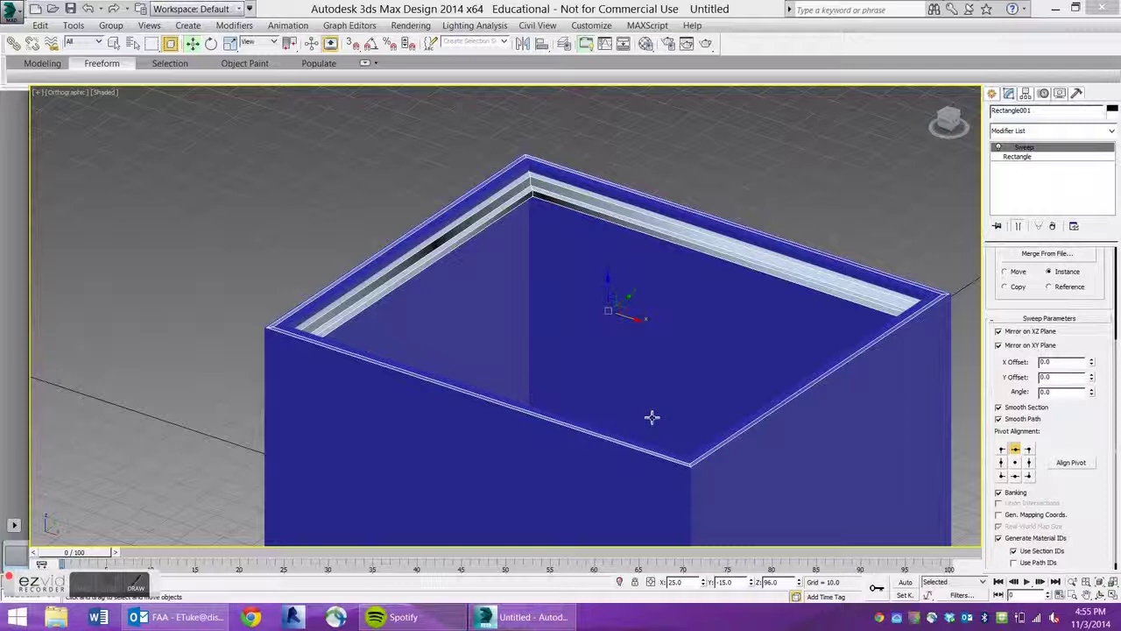
Delete the ceiling moulding sweep, the blue box walls and the small reference plane from the scene.
alt+middle_drag(847, 326, 769, 326)
scroll(704, 345, up, 4)
scroll(769, 326, down, 2)
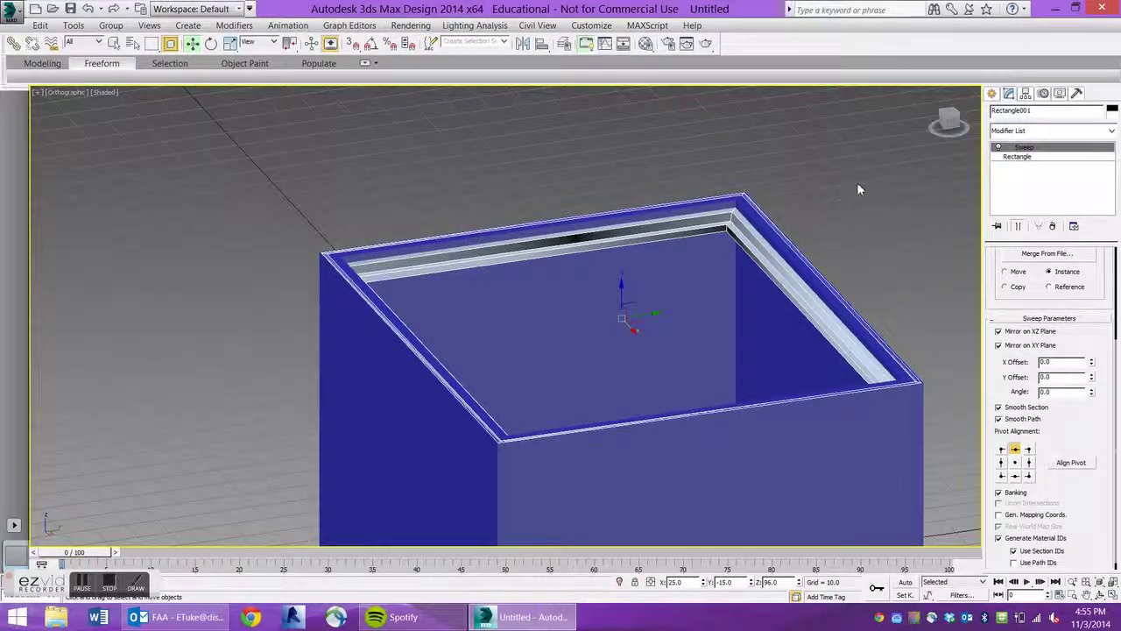
alt+middle_drag(609, 301, 735, 292)
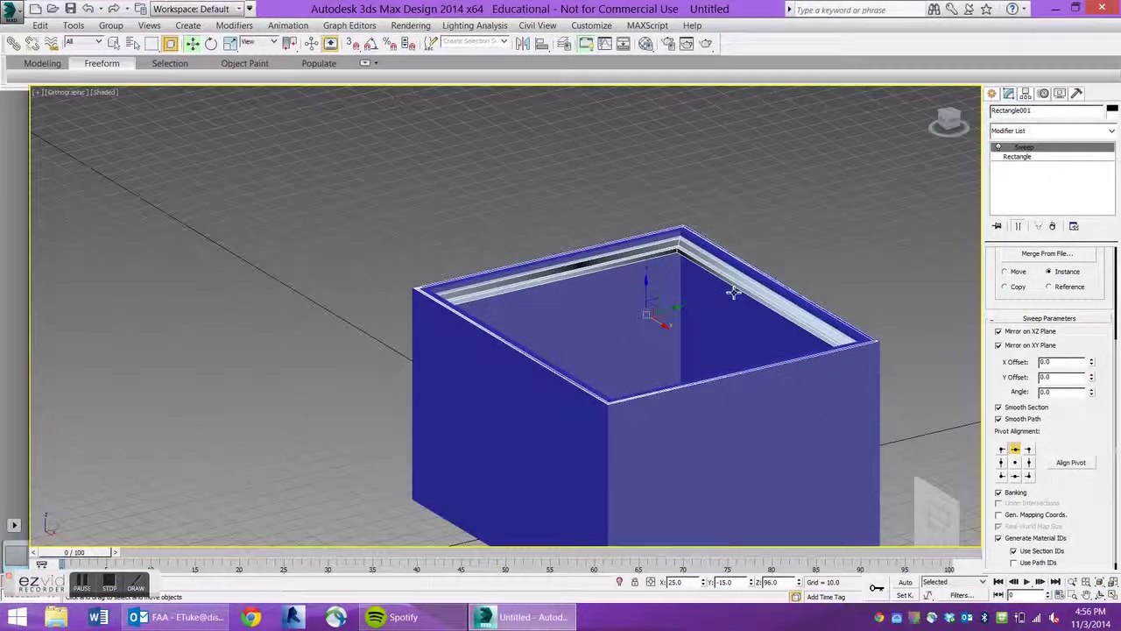
key(Delete)
click(770, 401)
key(Delete)
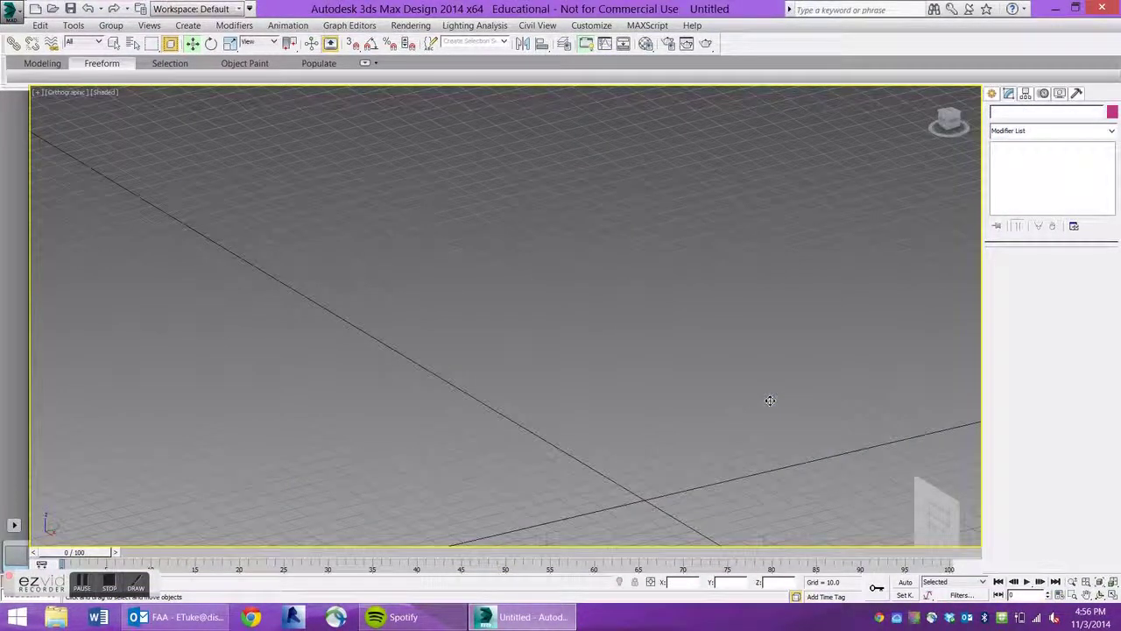
click(922, 506)
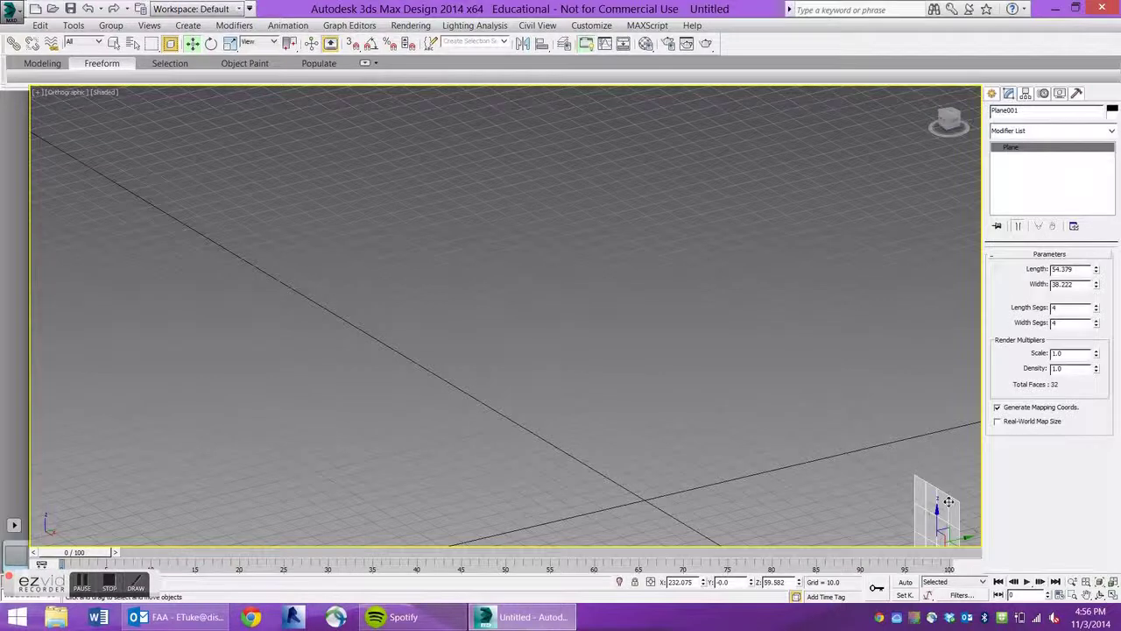
key(Delete)
Set up the top view for wall drawing, using the AEC Extended Wall tool with 3D snapping enabled.
key(t)
middle_drag(733, 400, 731, 426)
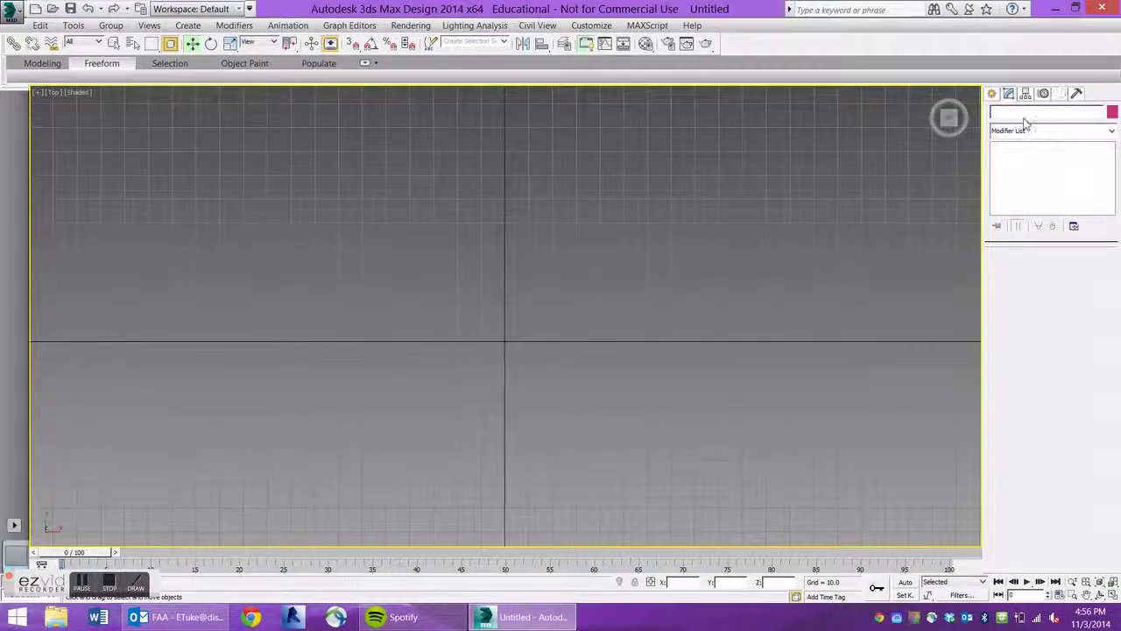
click(992, 95)
click(1016, 134)
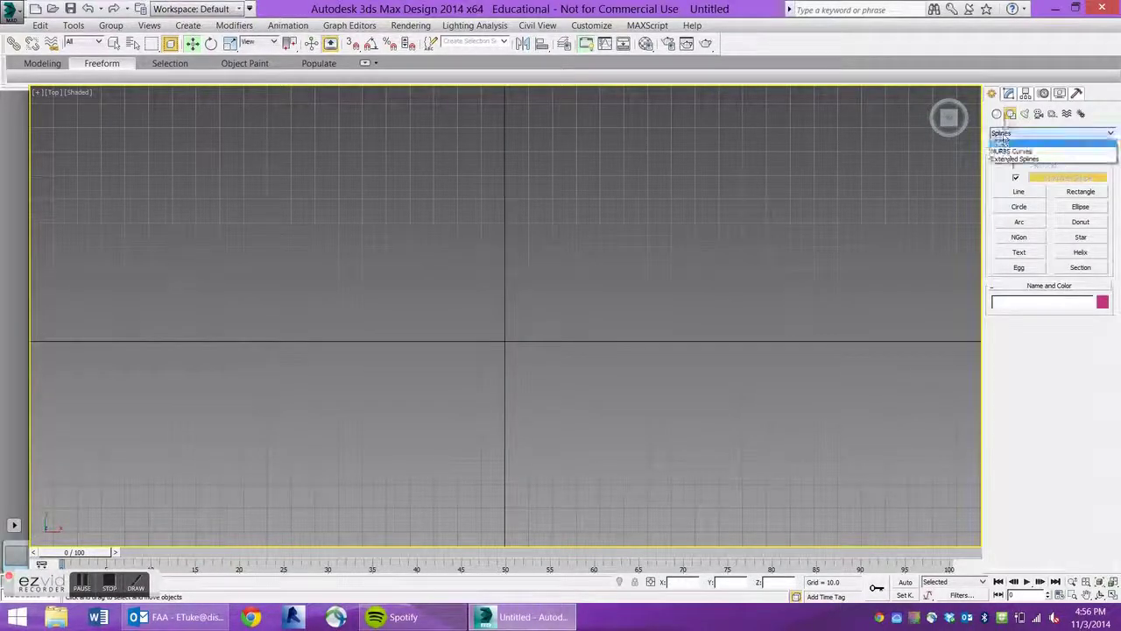
click(997, 114)
click(1016, 133)
click(1010, 219)
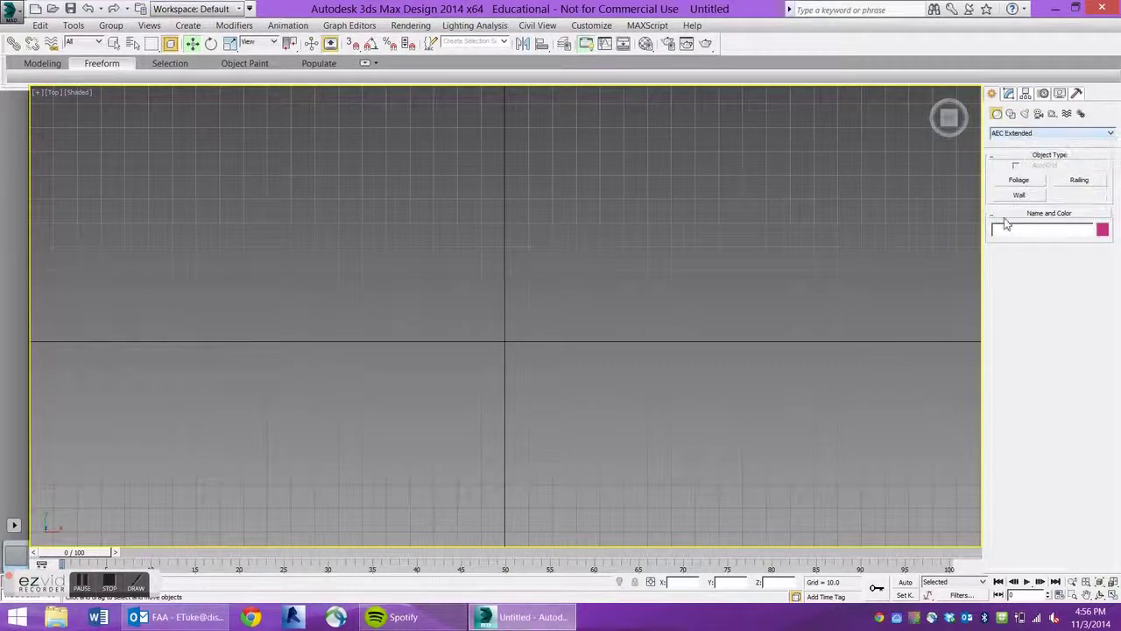
click(352, 43)
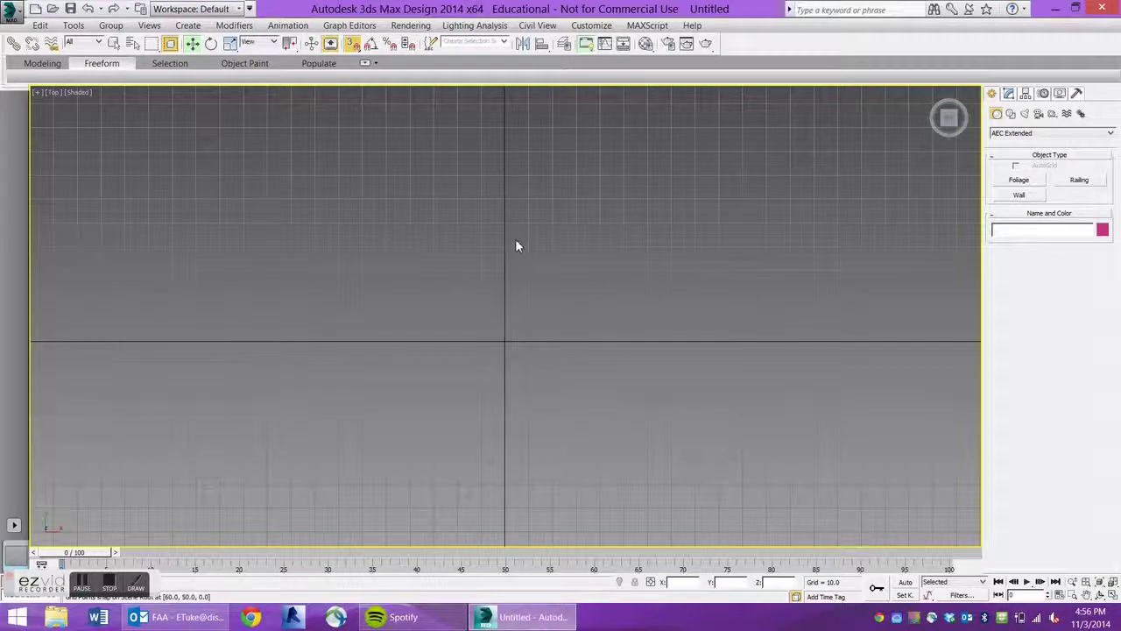
click(1020, 196)
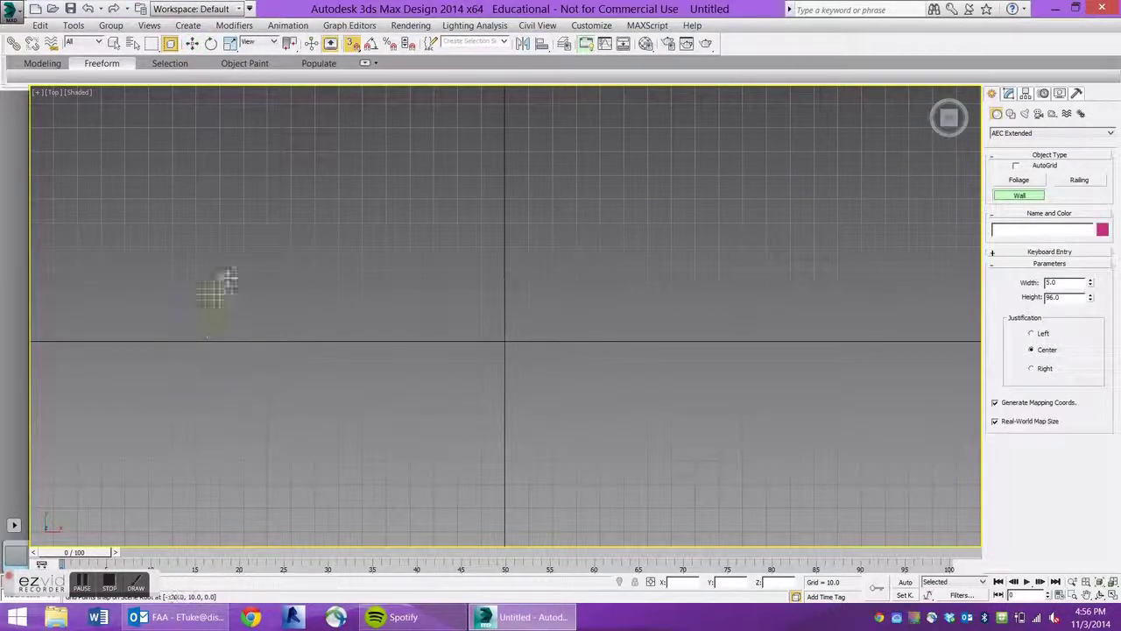
Draw a closed six-segment L-shaped wall on the grid, about 160 by 120 units, 5.0 wide and 96.0 high.
click(361, 224)
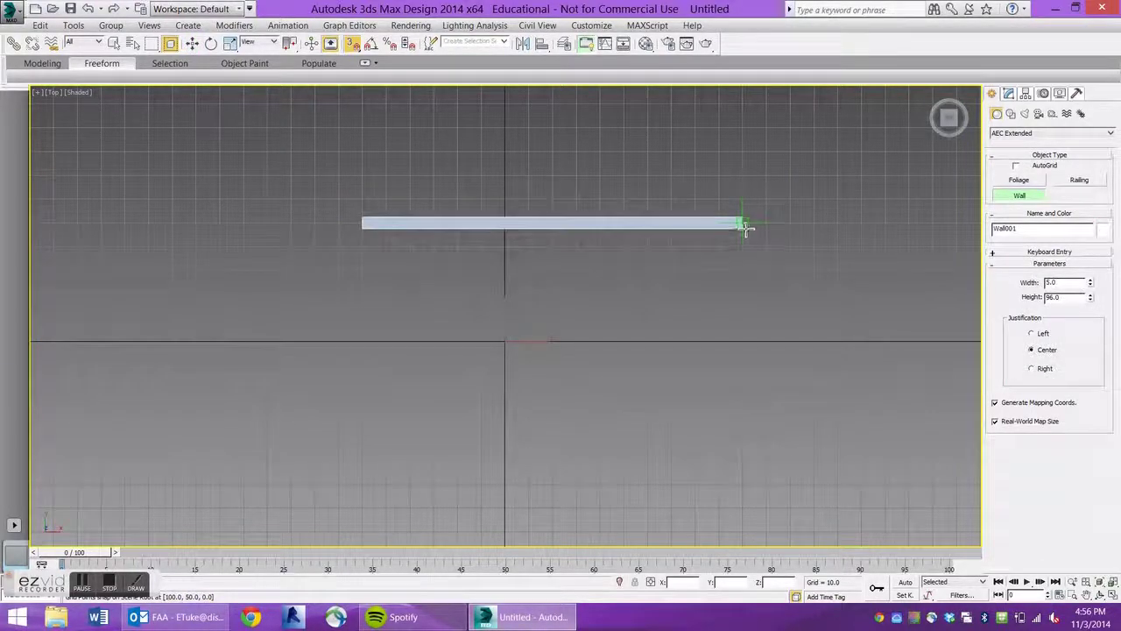
click(743, 223)
click(745, 508)
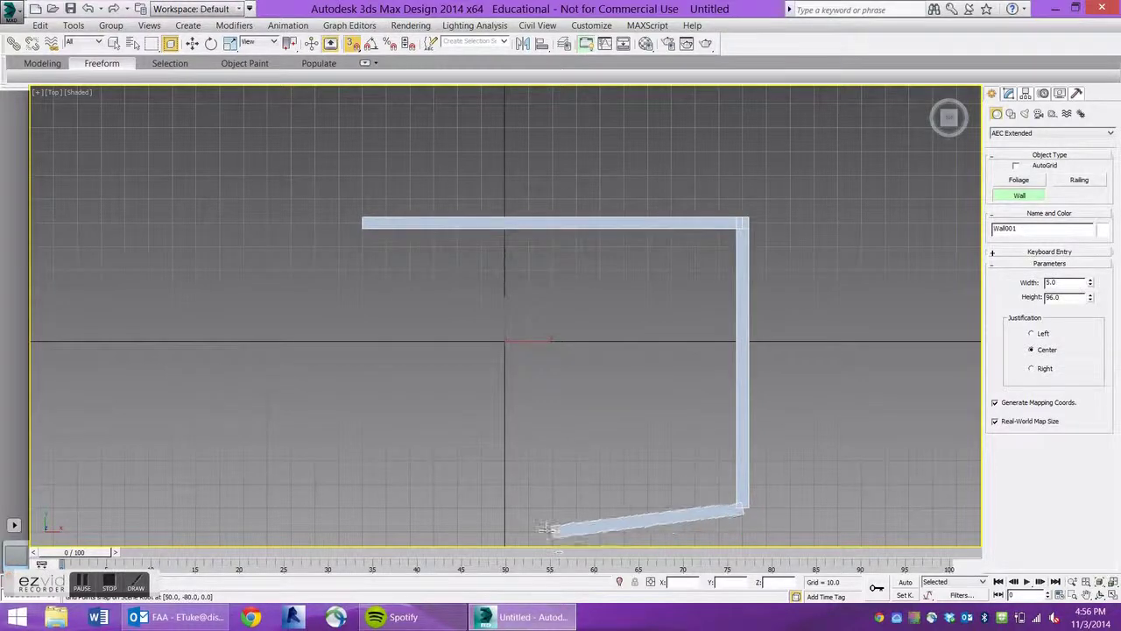
click(527, 507)
click(528, 389)
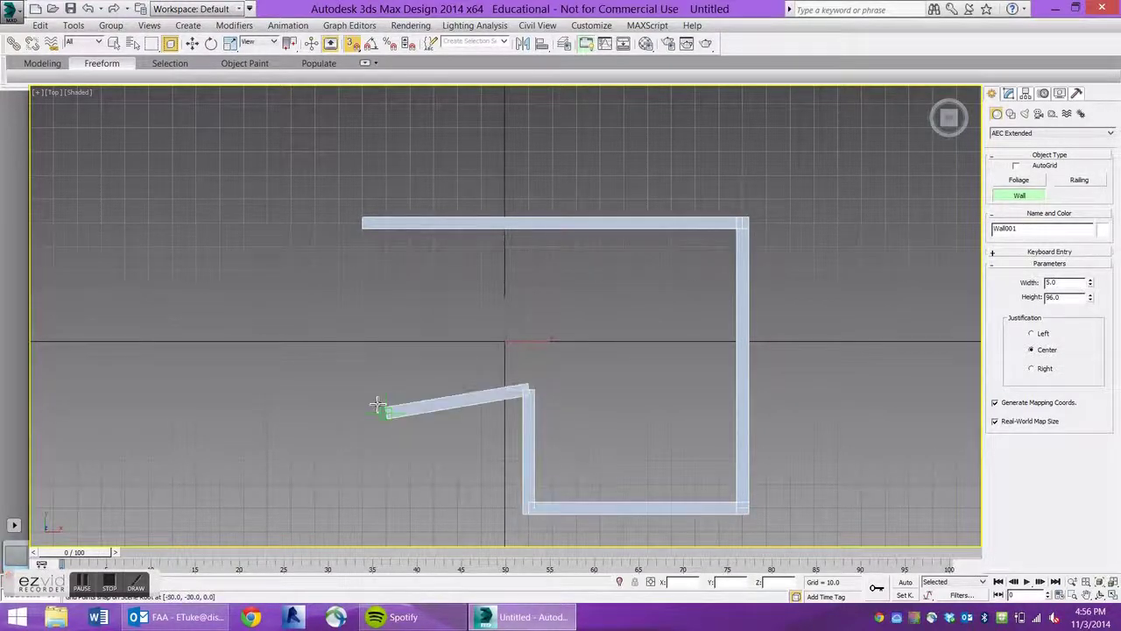
click(360, 388)
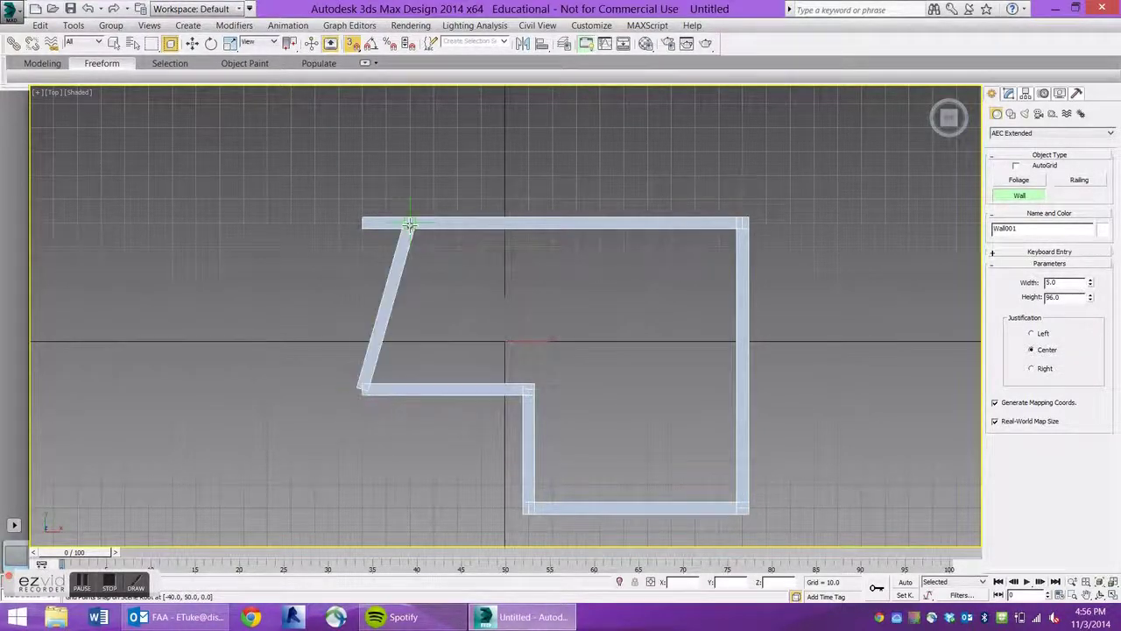
click(360, 224)
click(528, 356)
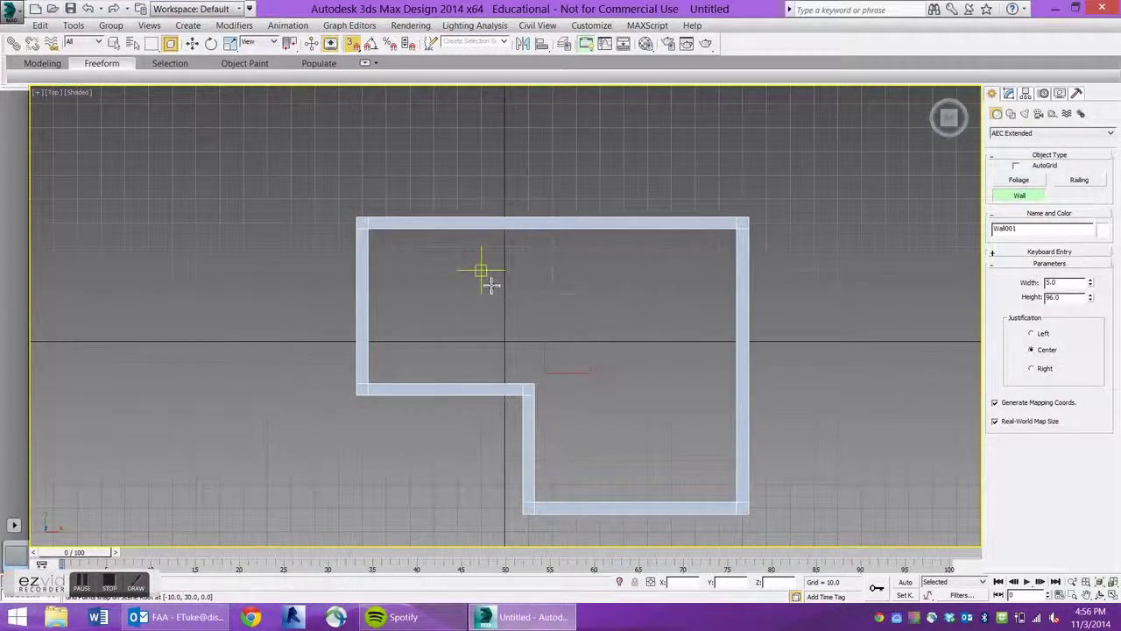
alt+middle_drag(575, 370, 547, 315)
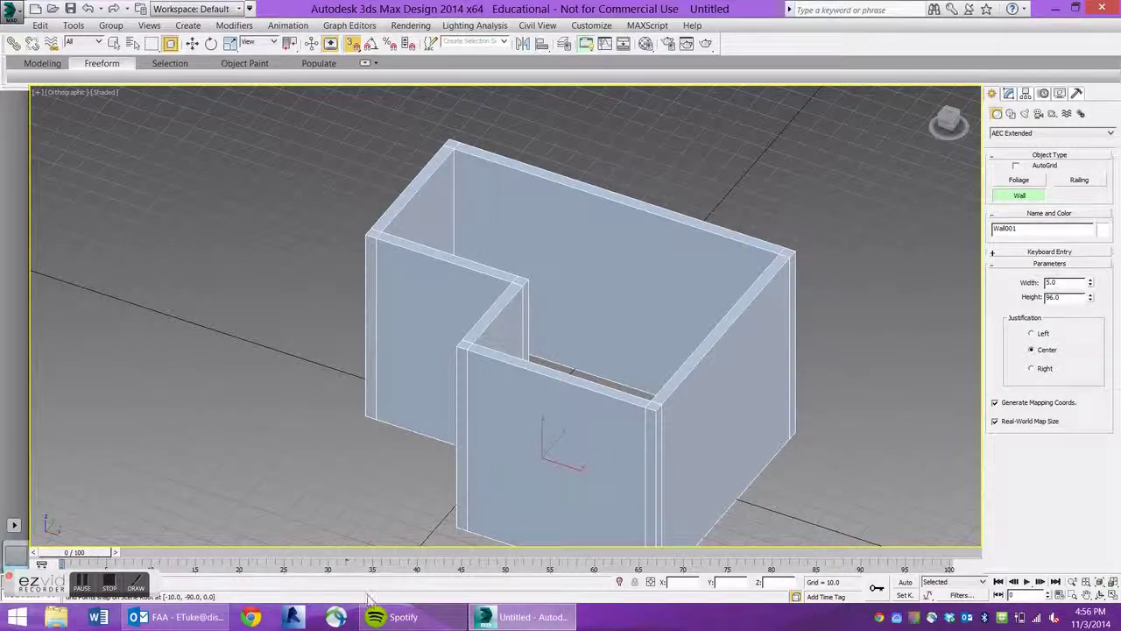
Switch to Chrome, search Google Images for "moulding profile" and browse the results for reference drawings.
click(248, 619)
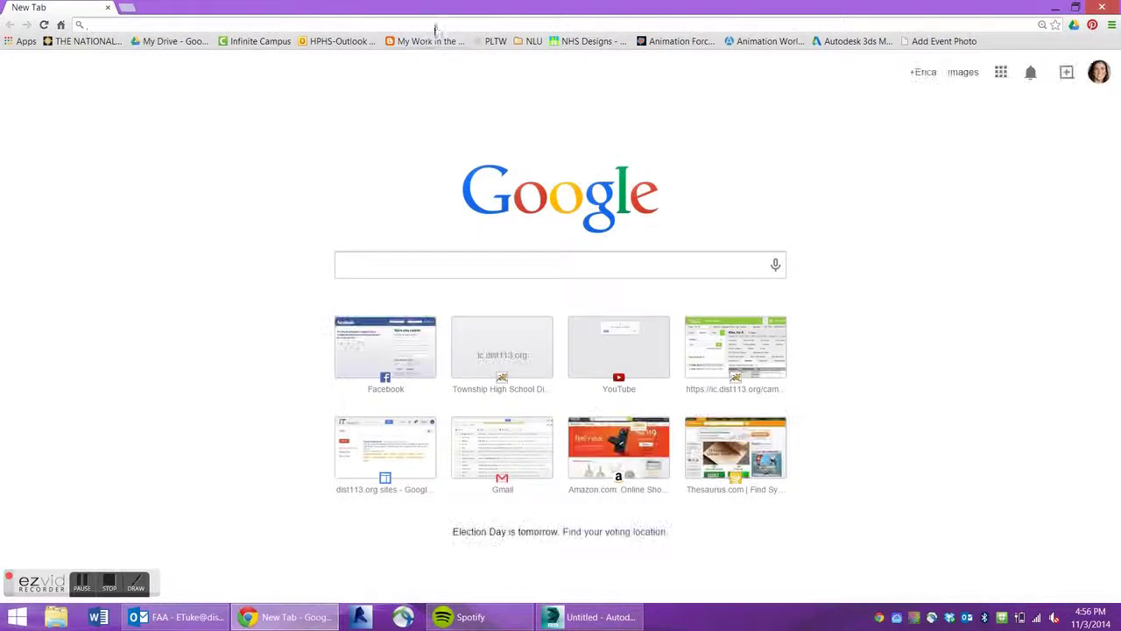
click(355, 260)
text(moulding profile)
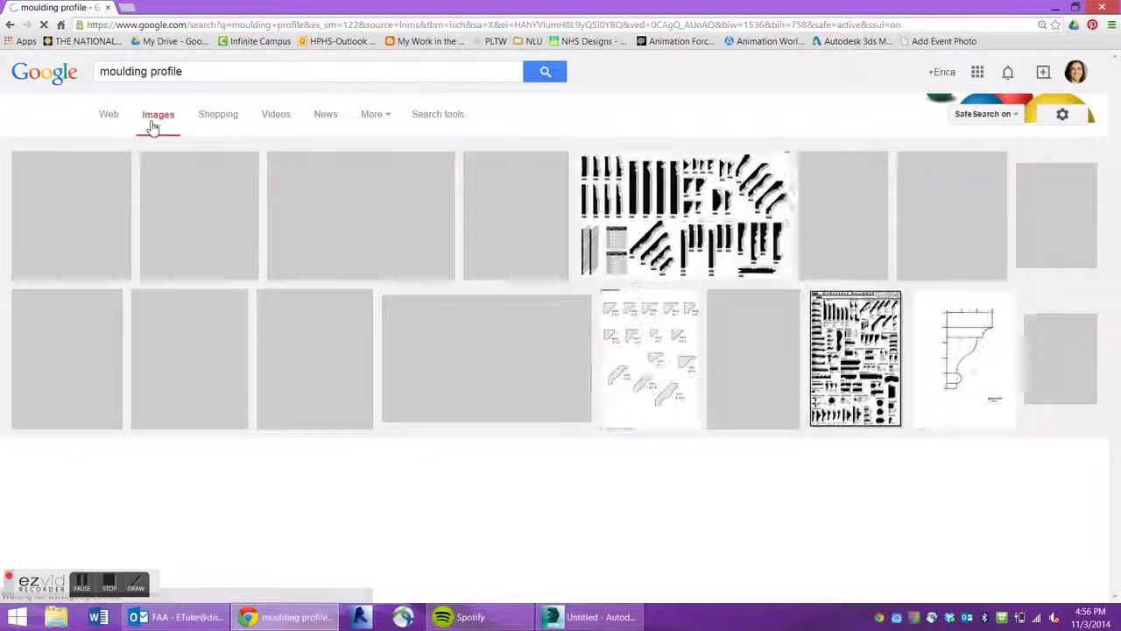
scroll(741, 349, down, 2)
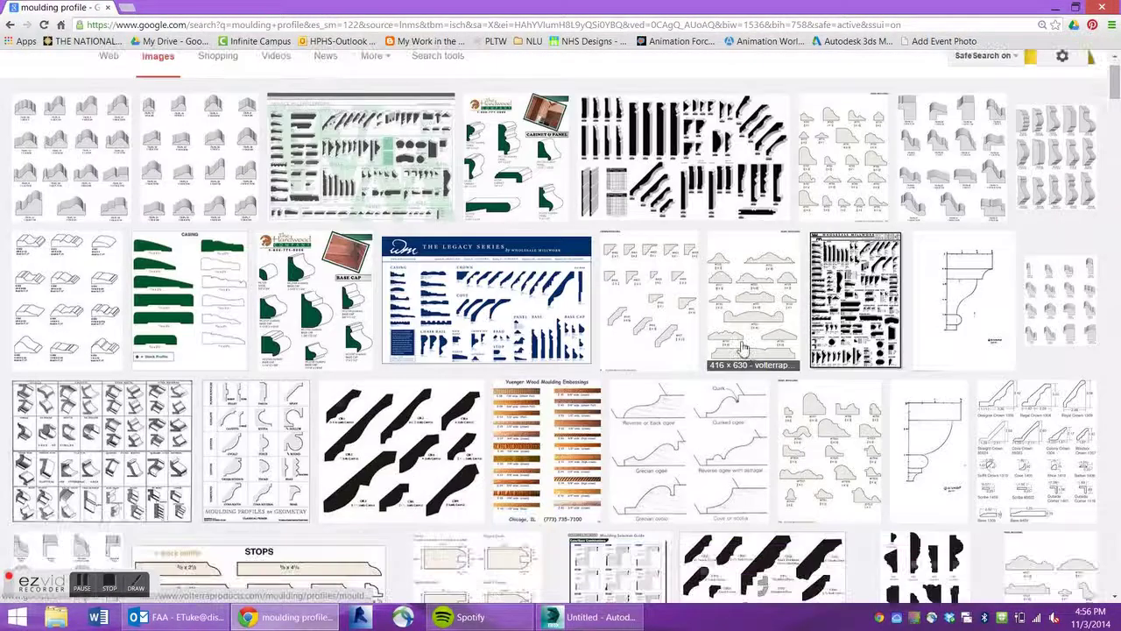
scroll(743, 348, down, 4)
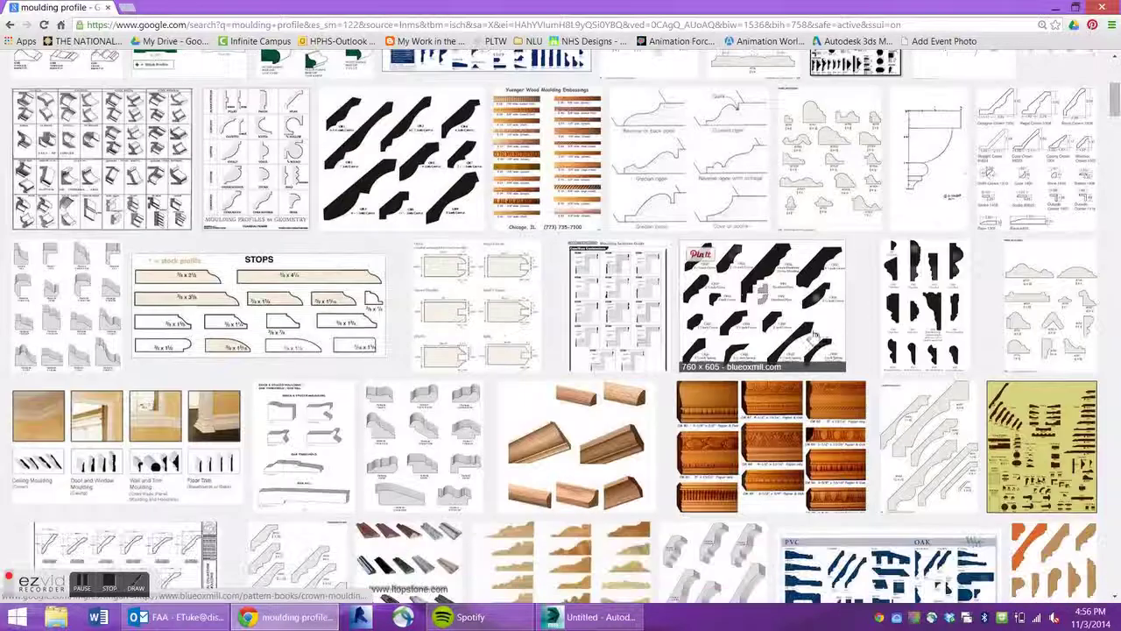
scroll(789, 279, down, 2)
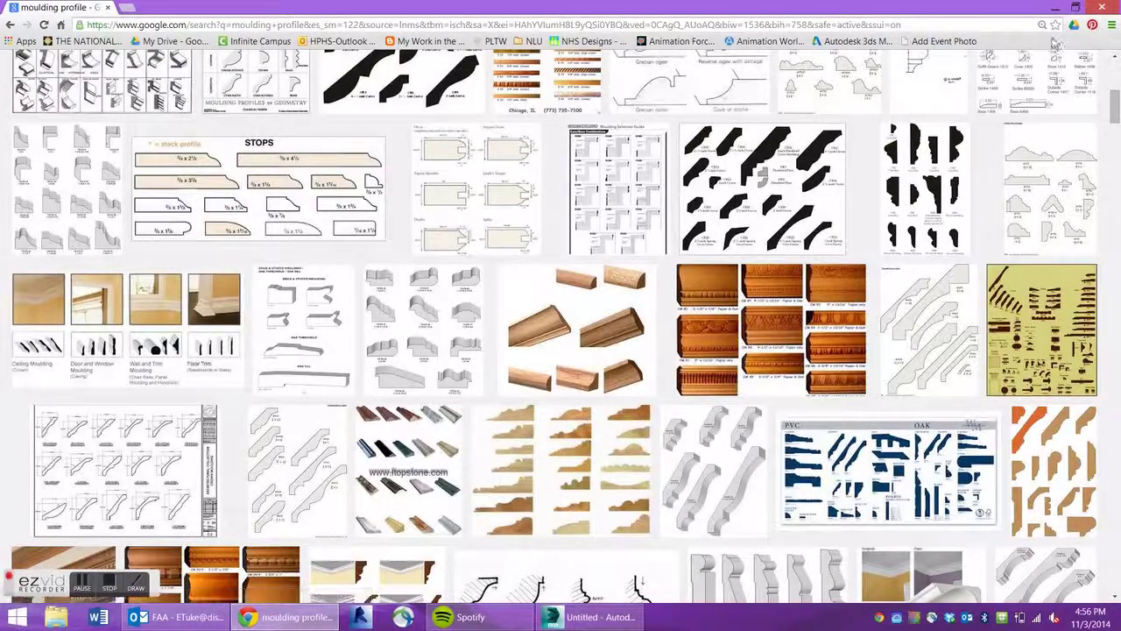
click(1054, 7)
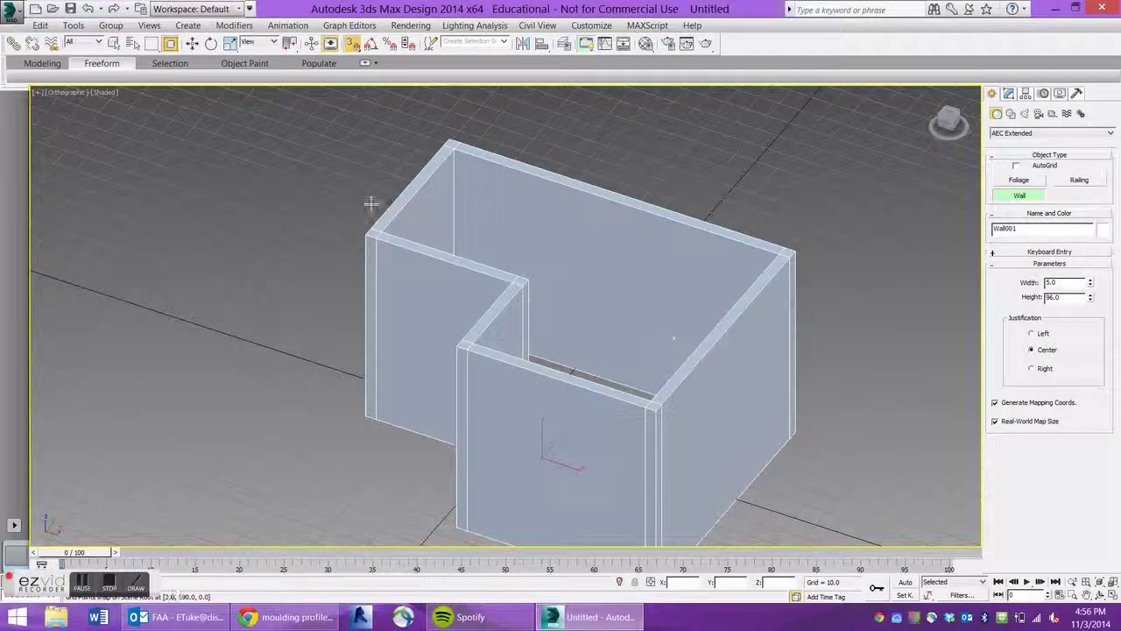
Return to modelling and draw a plane 30.0 long and 20.0 wide in the front view, beside the wall's upper right corner.
click(192, 44)
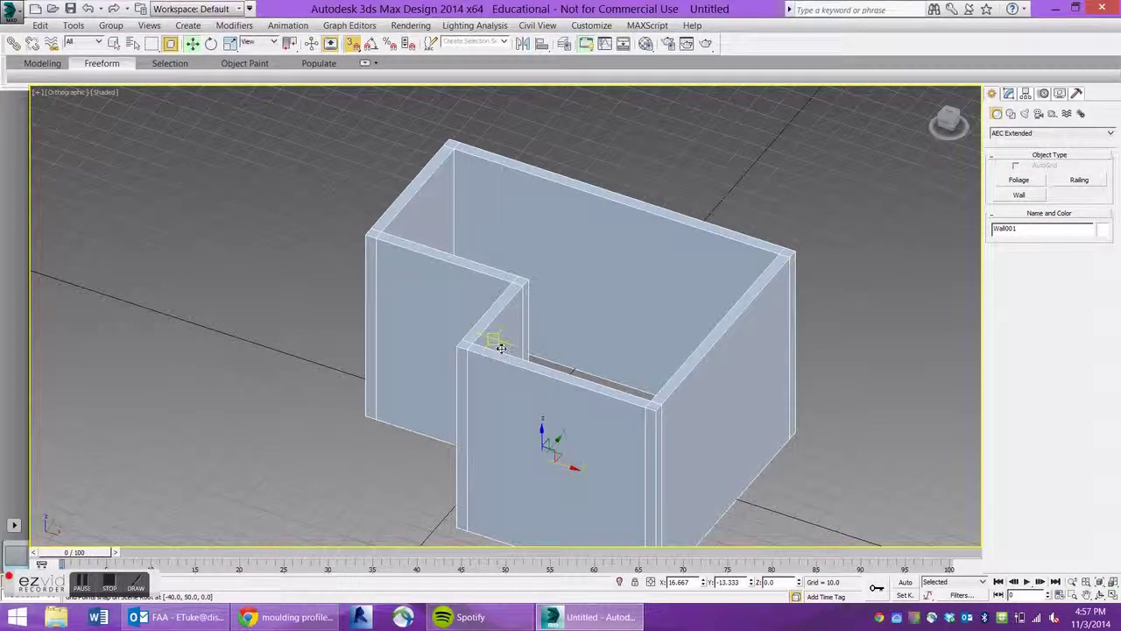
middle_drag(720, 361, 527, 353)
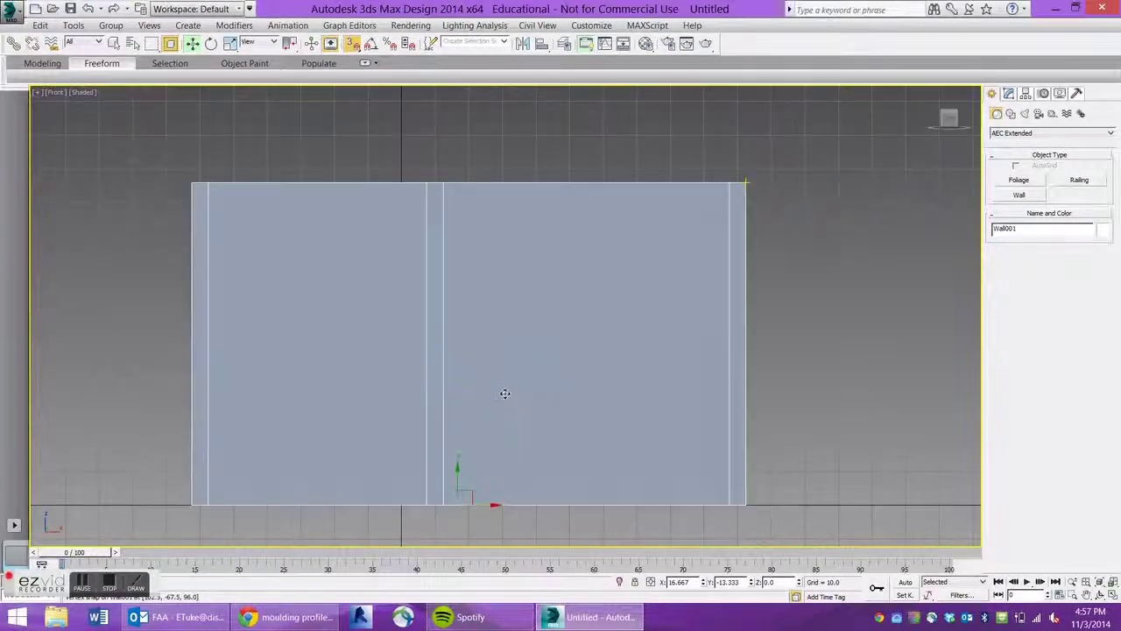
key(f)
middle_drag(586, 323, 496, 385)
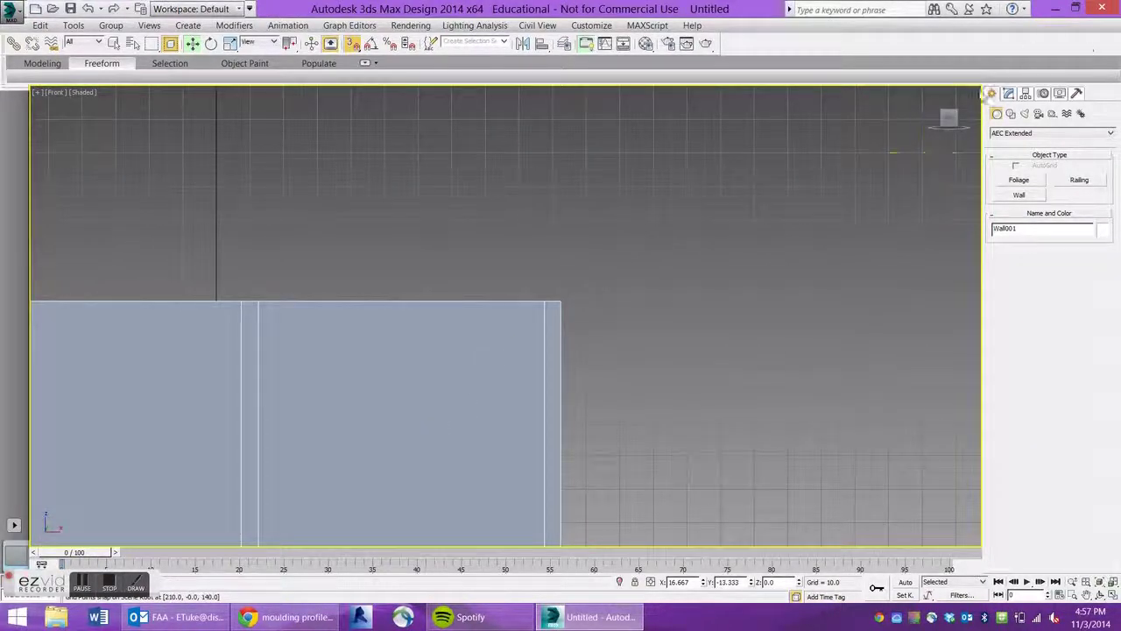
click(1003, 134)
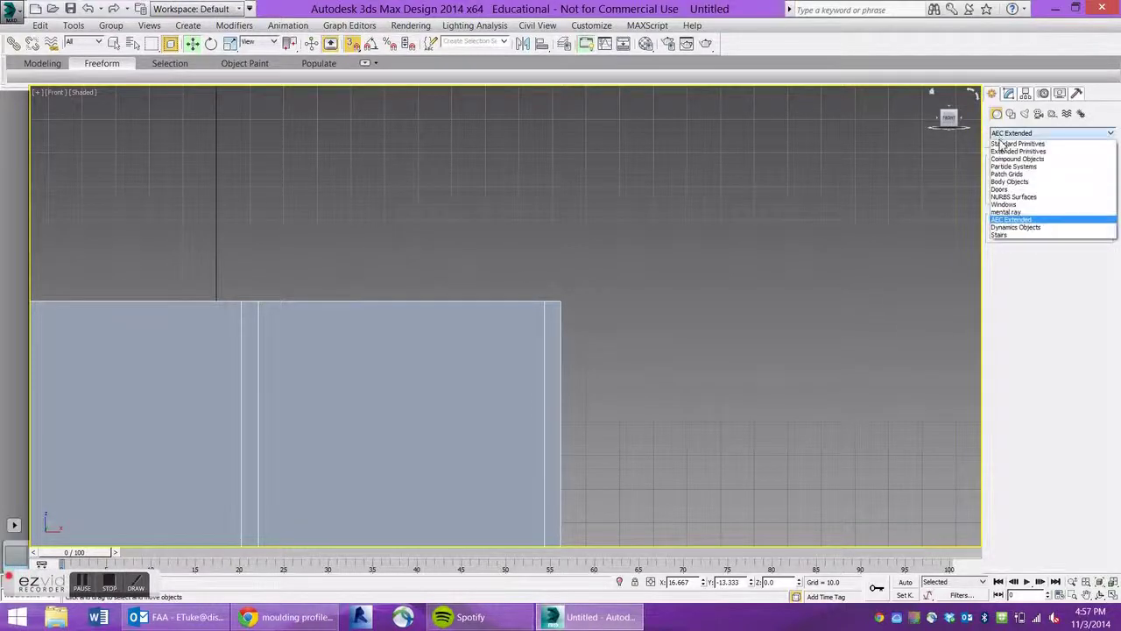
click(1020, 158)
click(1051, 133)
click(1016, 144)
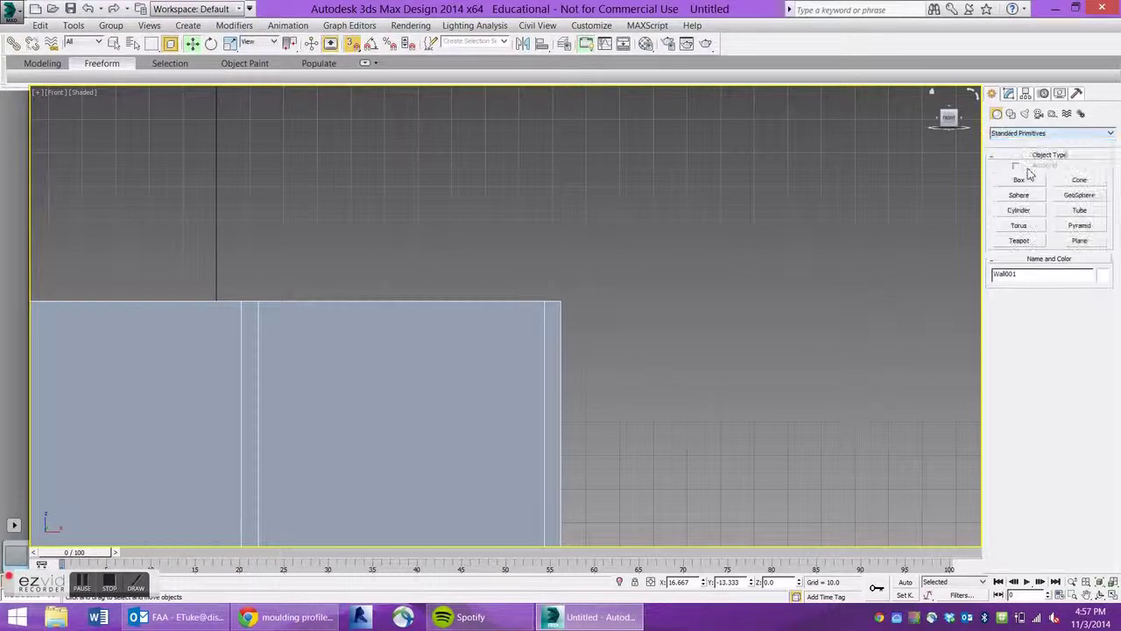
click(1078, 240)
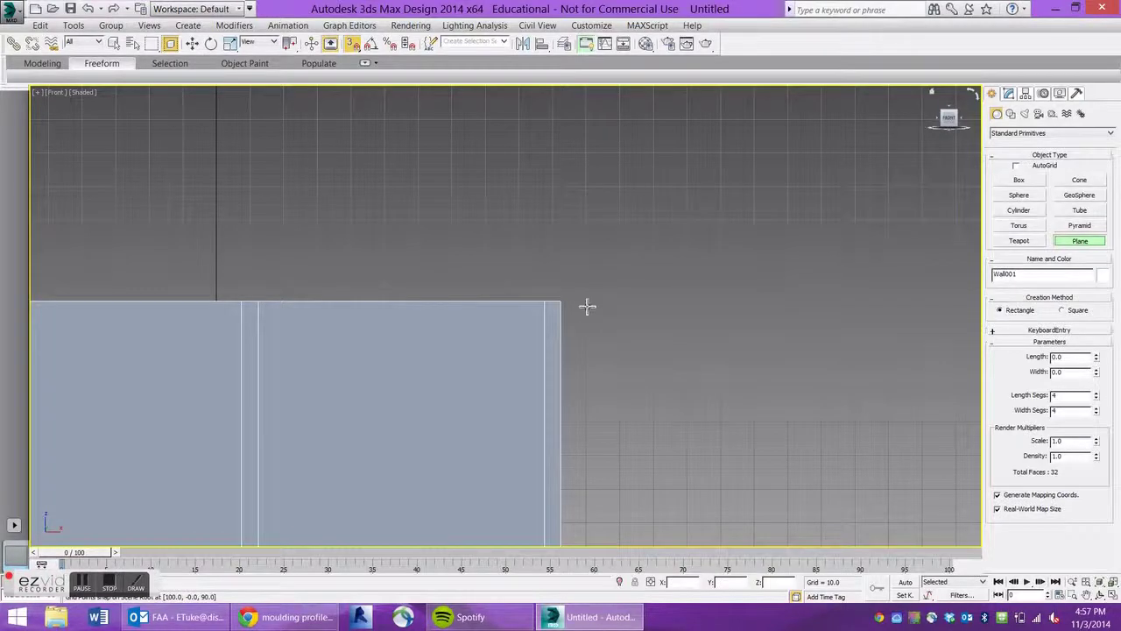
drag(588, 306, 663, 391)
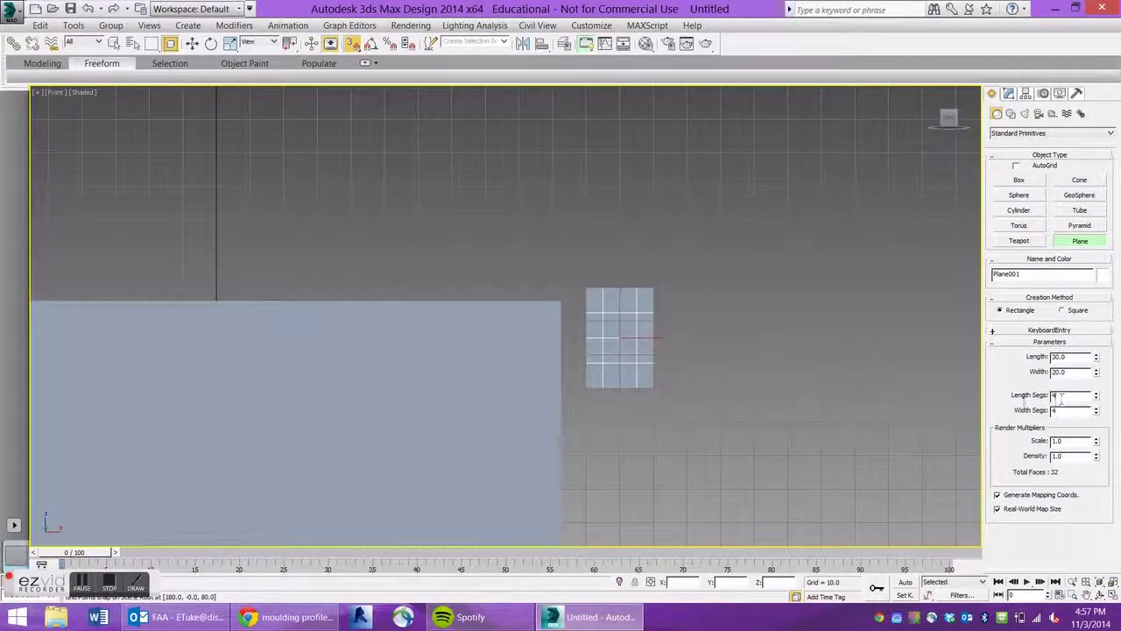
Set the plane's length and width segments to 1.
key(Tab)
text(1)
key(Return)
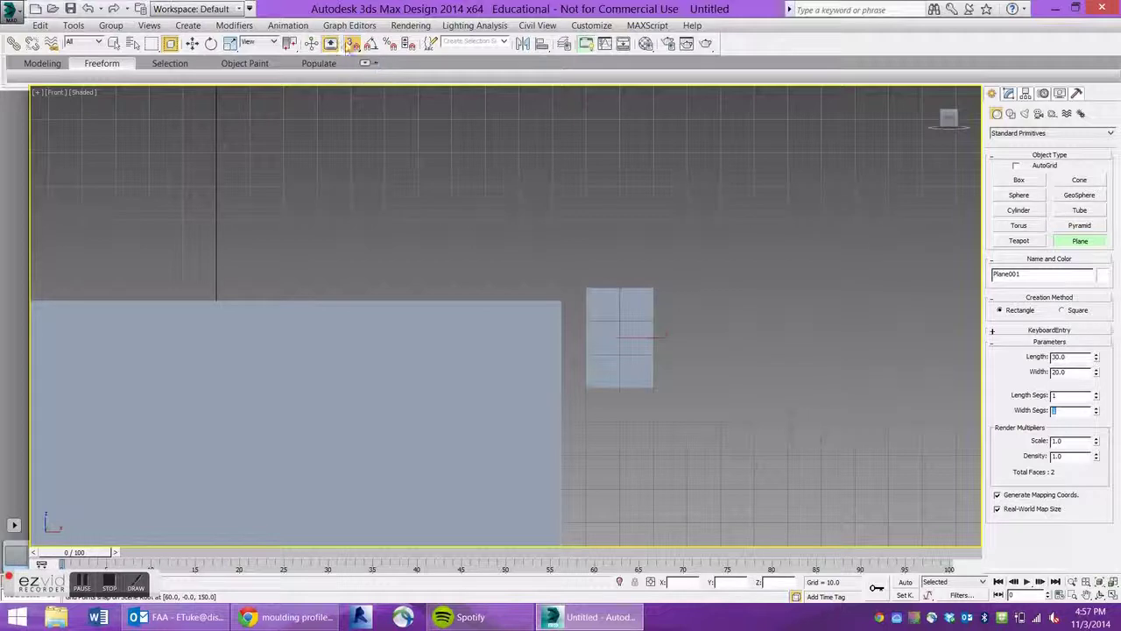
Apply the material with the moulding-2-m.jpg bitmap to the plane and turn off the plane's Real-World Map Size.
click(646, 43)
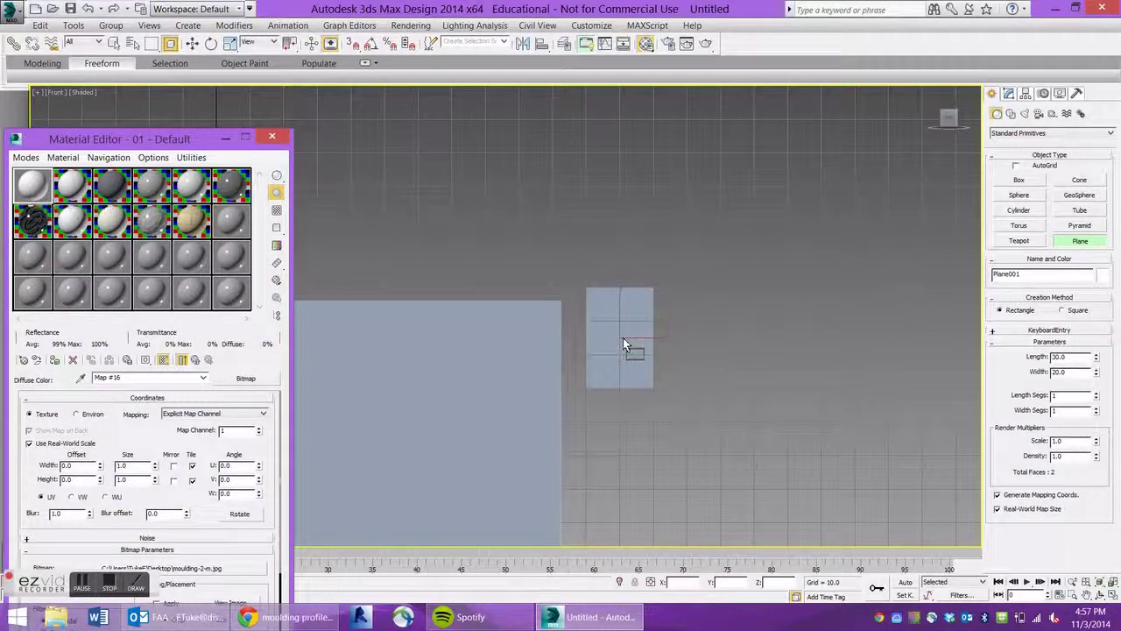
drag(624, 344, 623, 345)
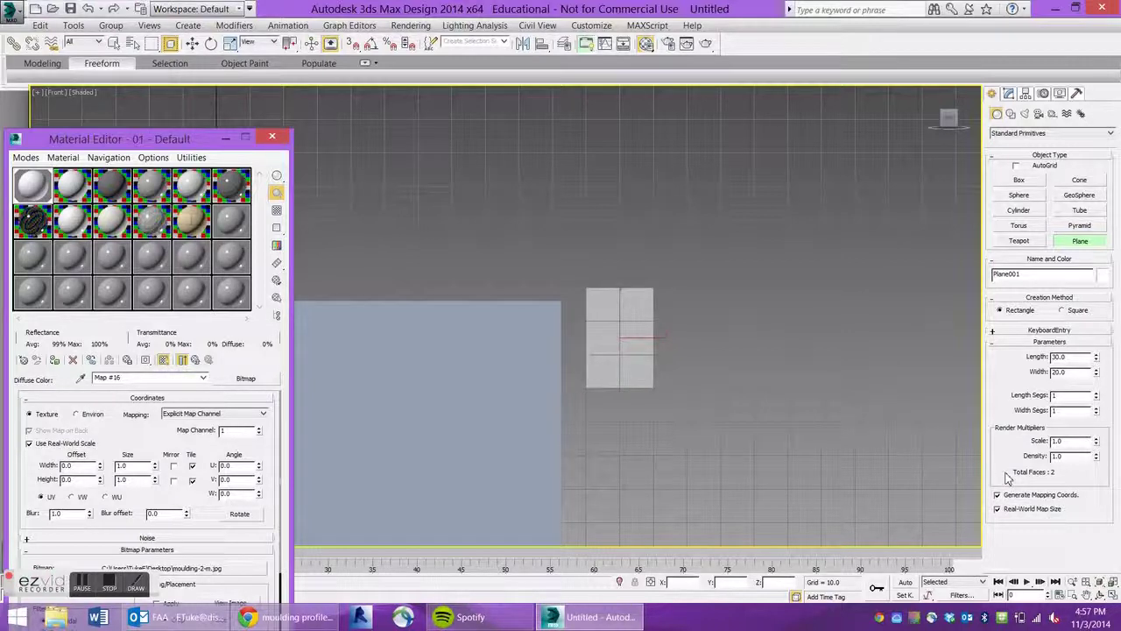
click(1015, 512)
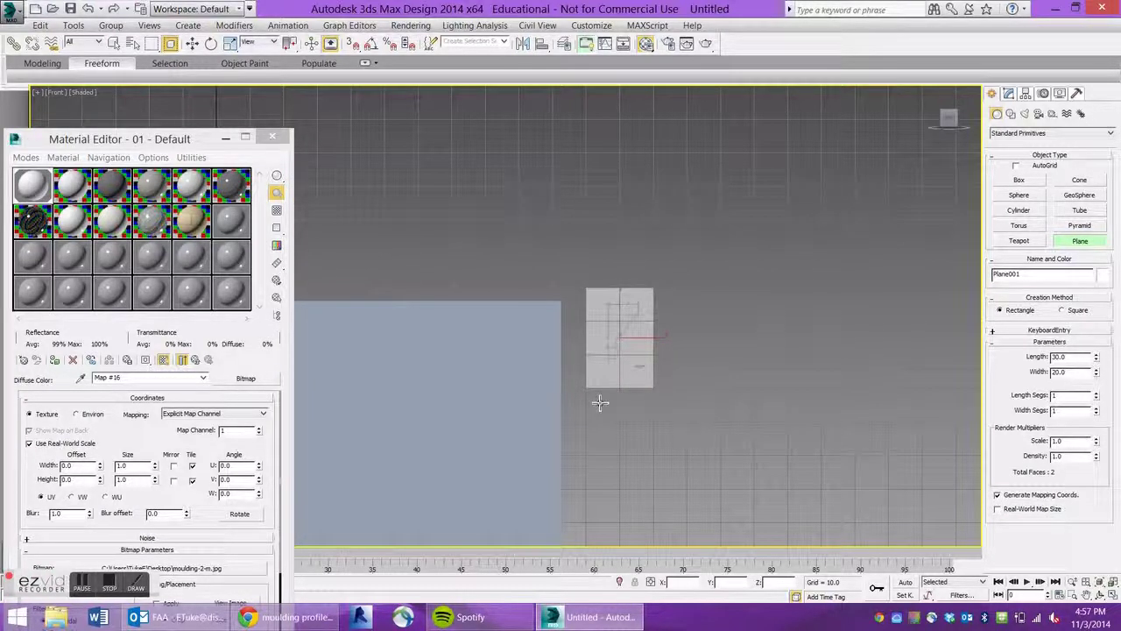
click(232, 182)
click(188, 142)
click(225, 139)
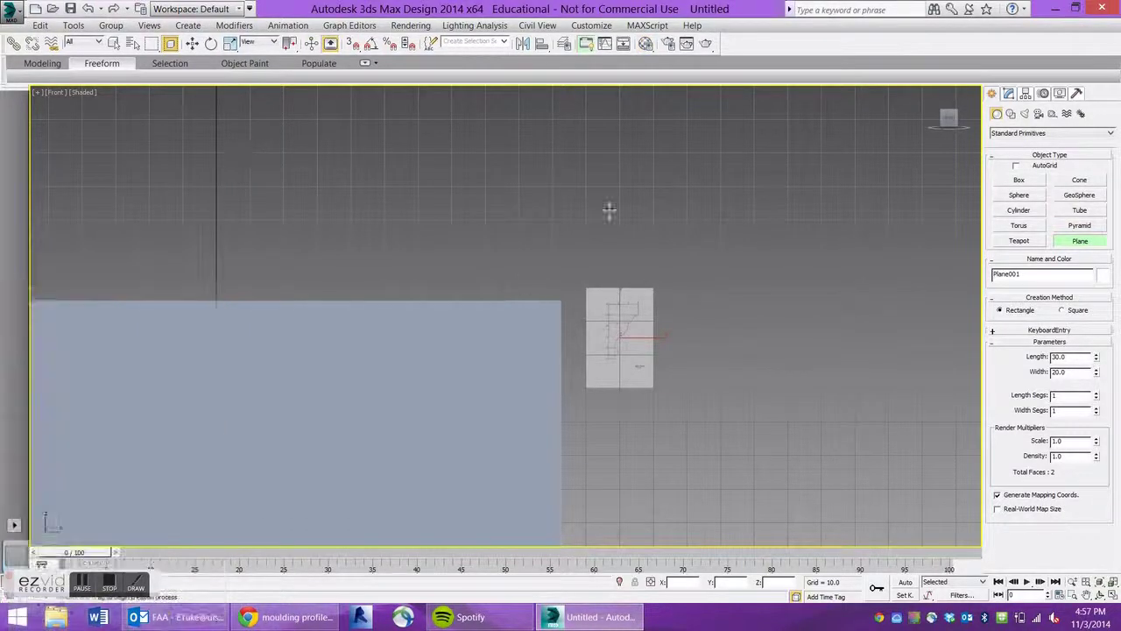
End plane creation and activate the Move tool with the moulding reference plane selected.
scroll(568, 336, up, 3)
scroll(671, 306, up, 2)
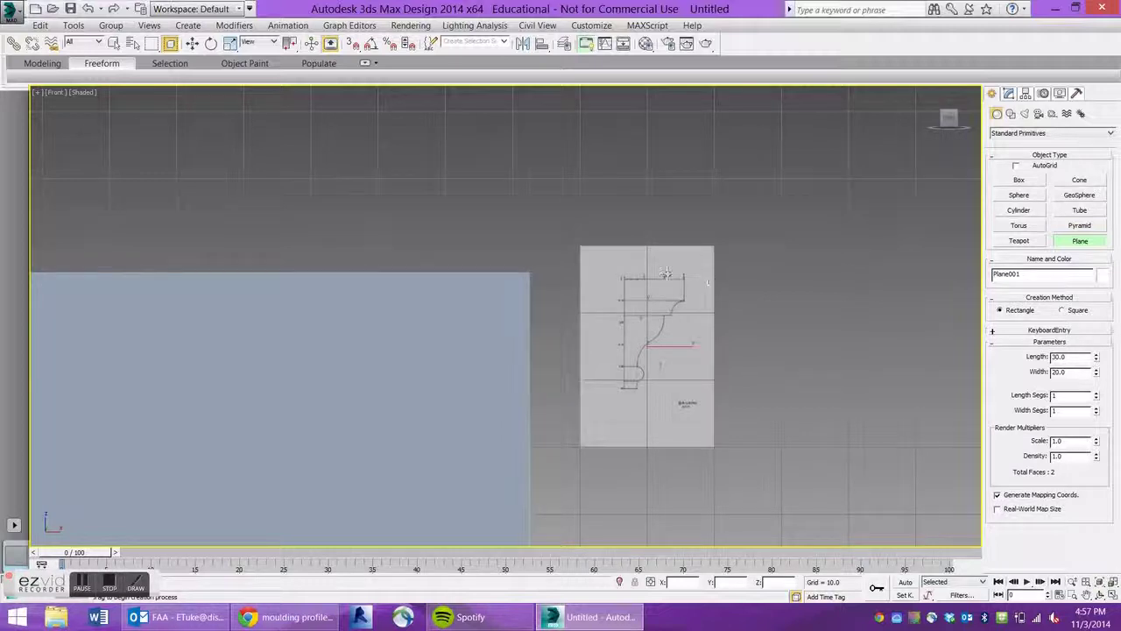
click(211, 44)
click(193, 44)
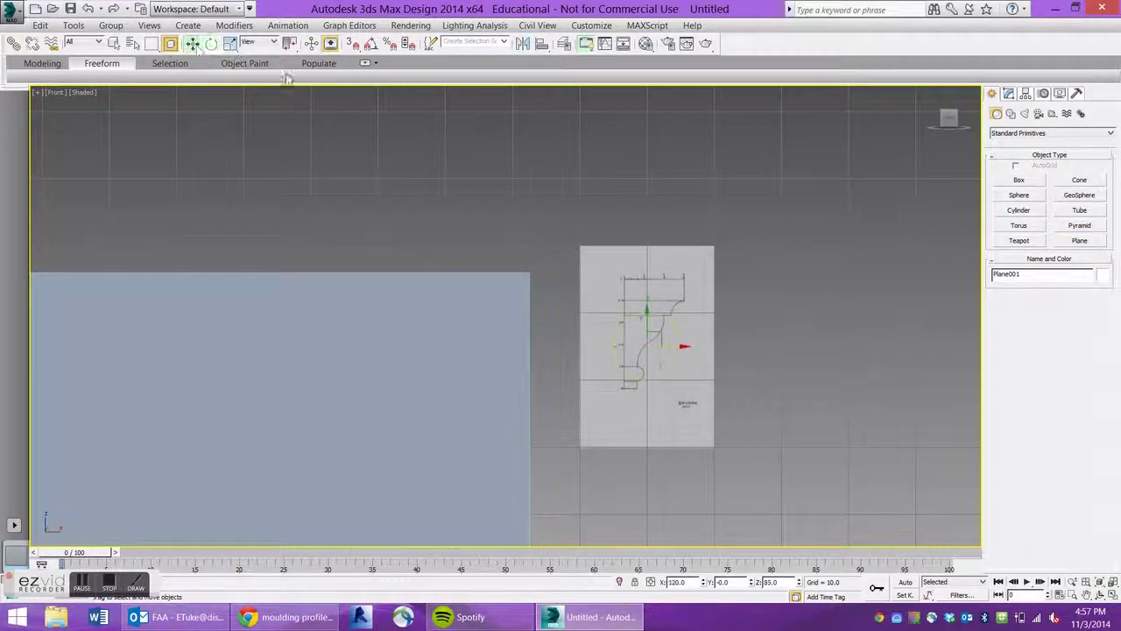
Move the moulding reference plane to about X 111, Z 83, against the wall's upper corner, and return to the front view.
drag(656, 316, 553, 384)
alt+middle_drag(541, 374, 517, 413)
key(f)
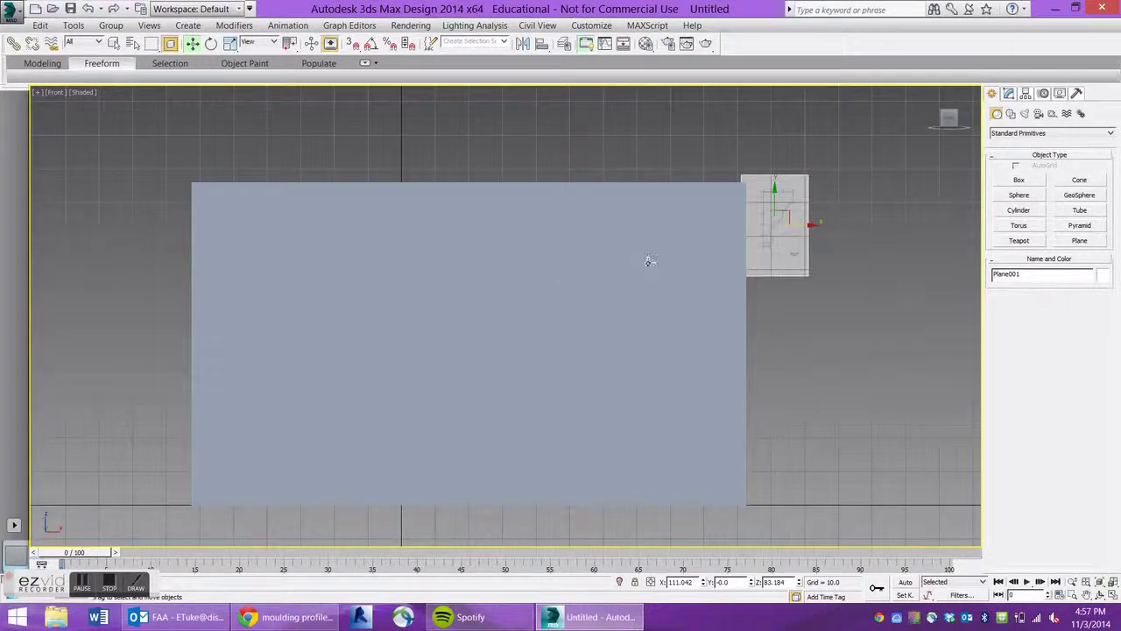
Scale the moulding reference plane down uniformly to about 33 percent.
middle_drag(813, 193, 543, 331)
scroll(599, 334, up, 5)
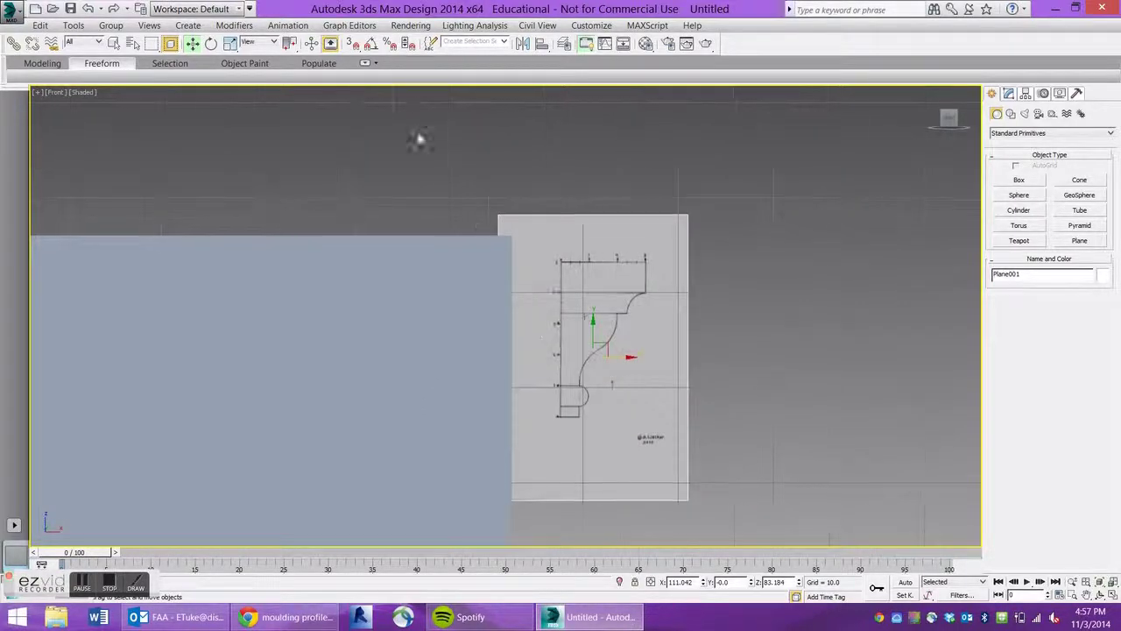
click(231, 43)
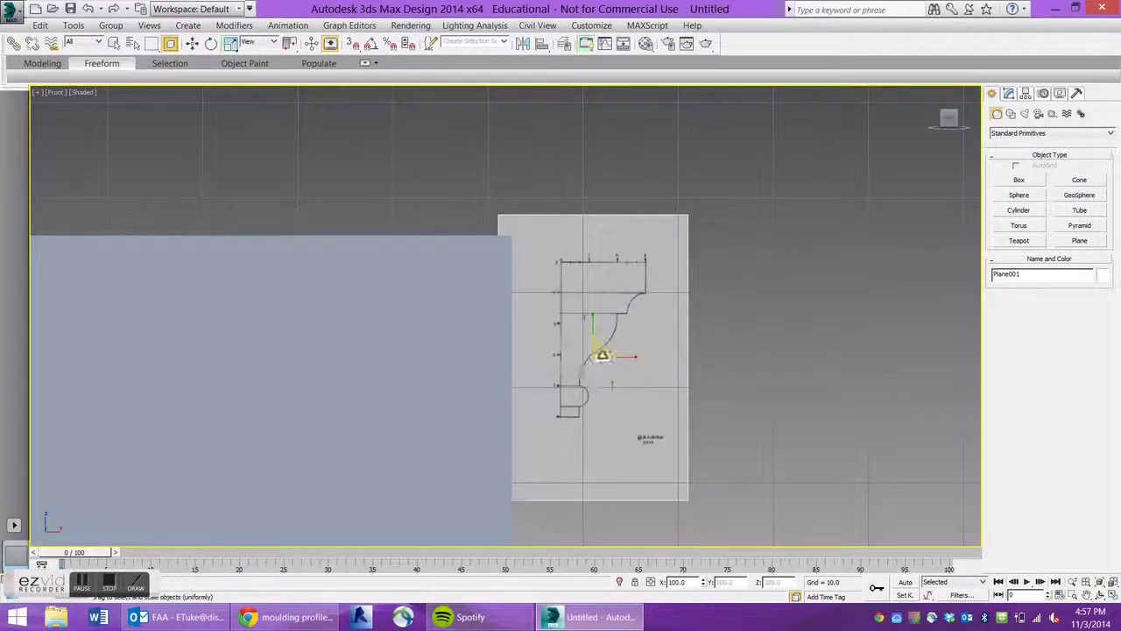
drag(596, 351, 505, 474)
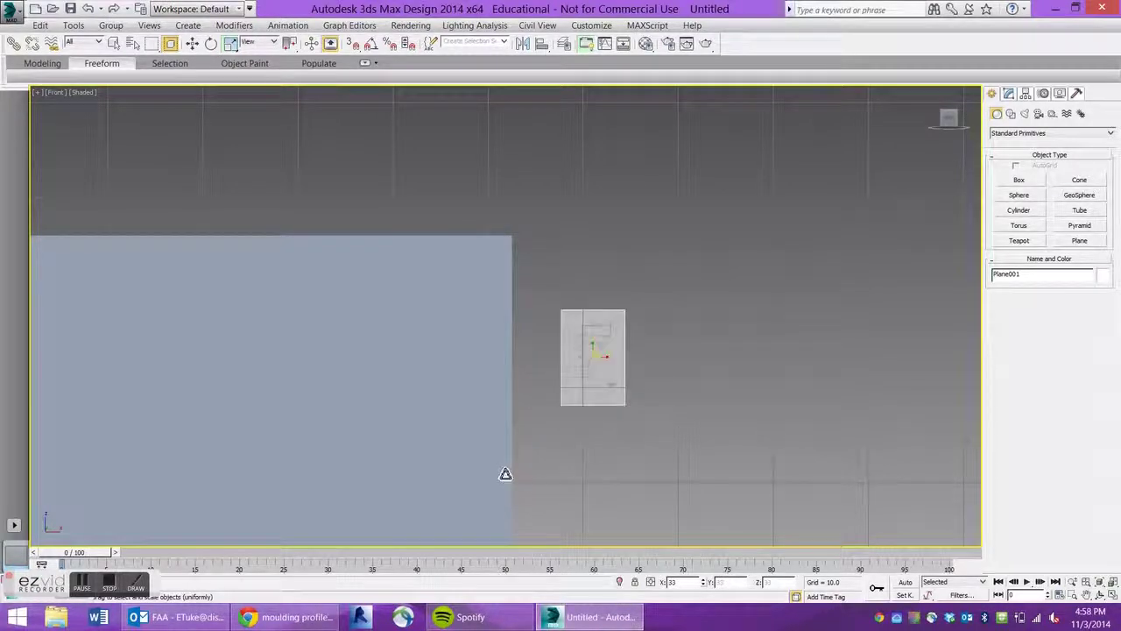
Start a Line spline at the upper end of the moulding profile's straight back edge and trace that edge down to its base.
scroll(583, 347, up, 10)
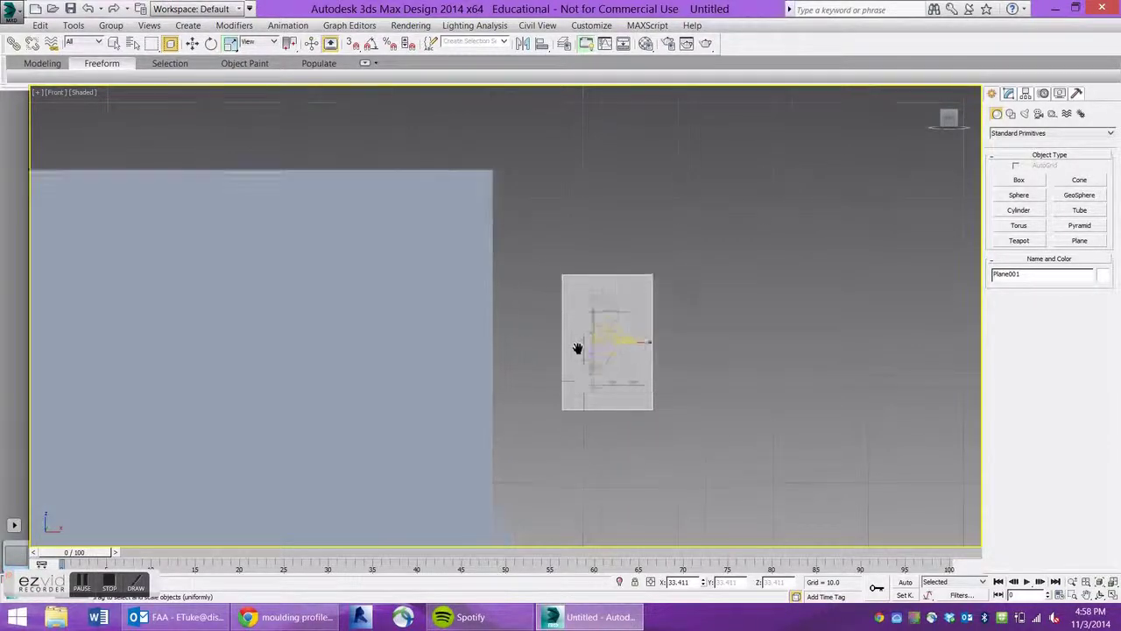
scroll(536, 360, down, 1)
middle_drag(535, 343, 533, 342)
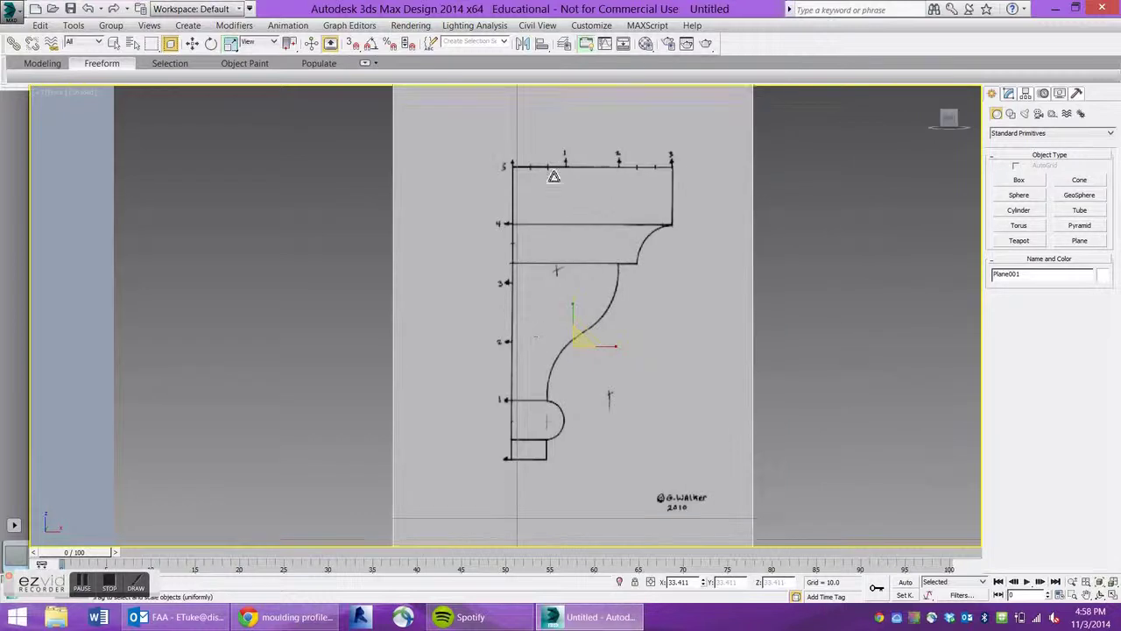
click(1012, 115)
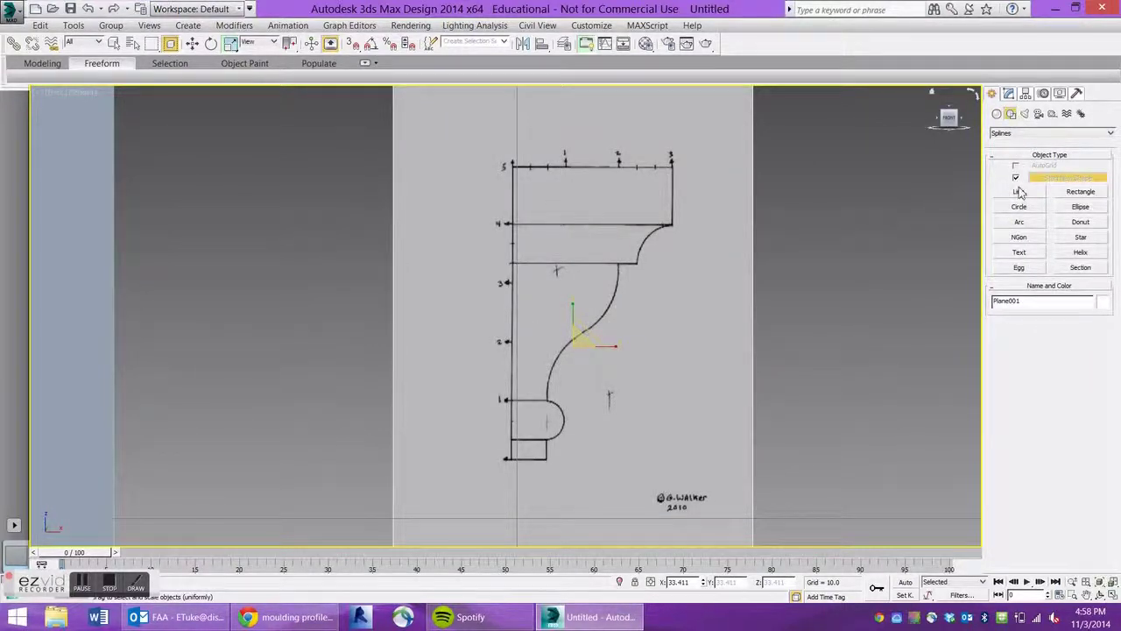
click(1019, 191)
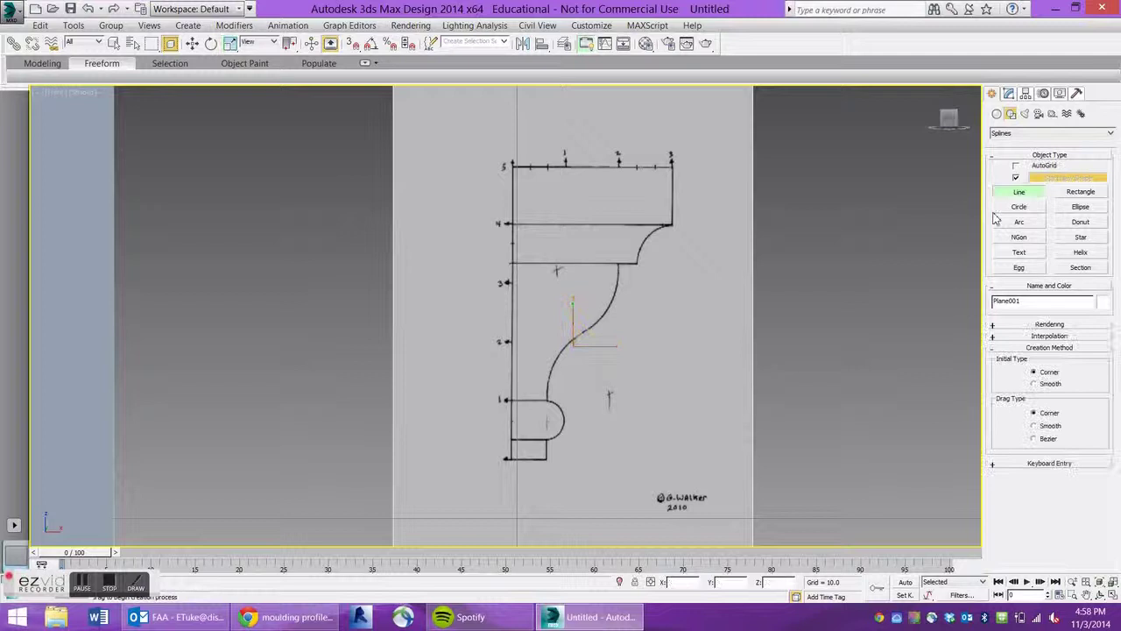
click(512, 167)
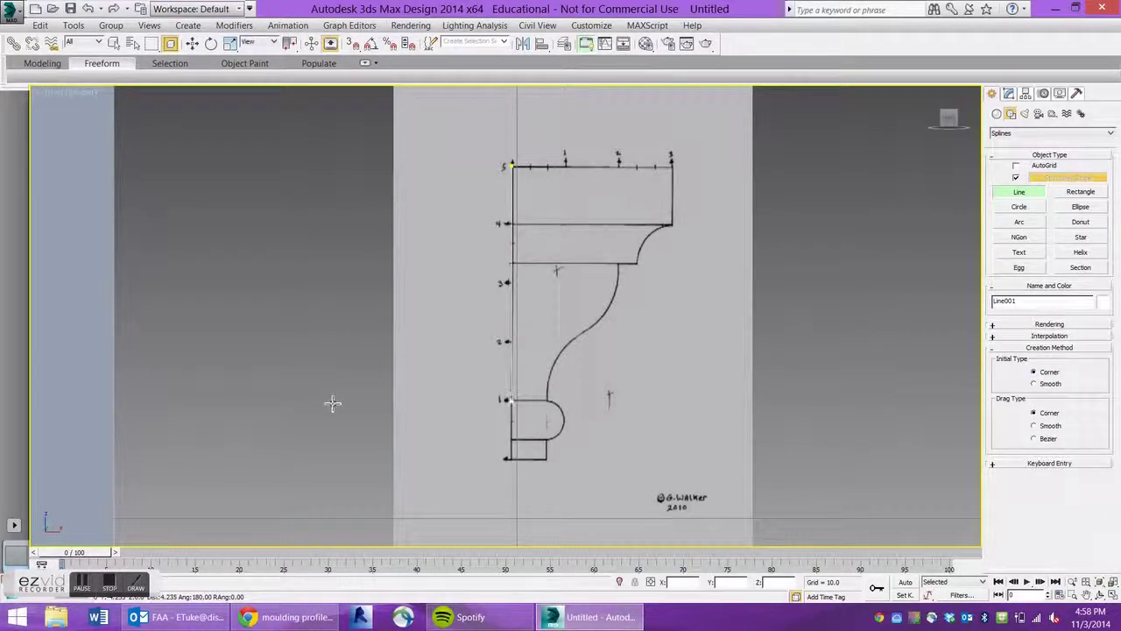
click(509, 459)
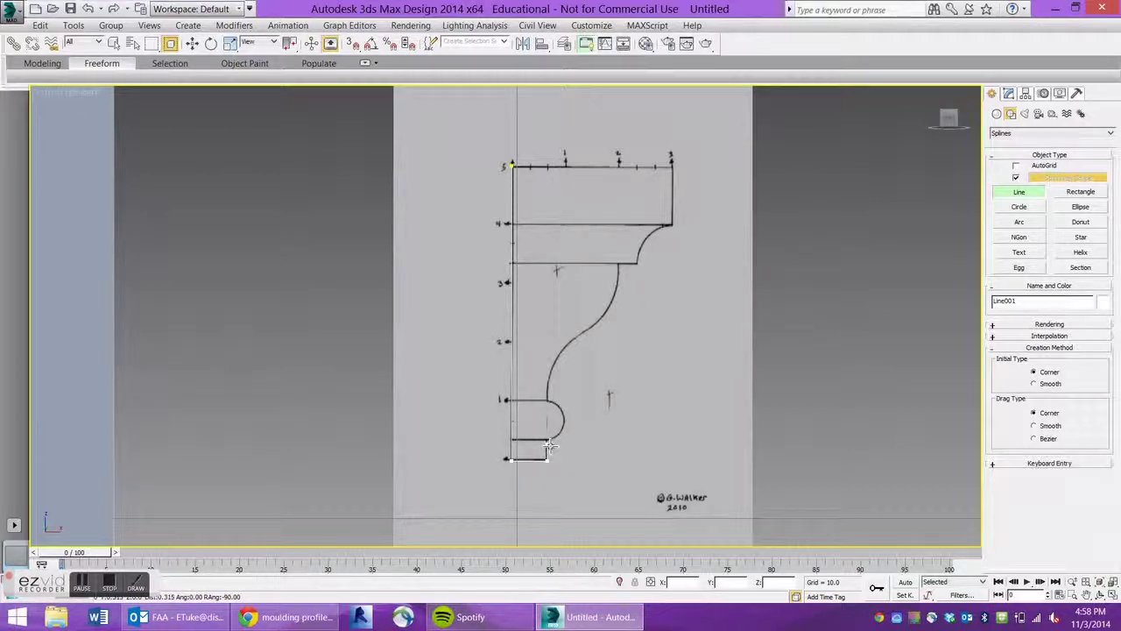
Continue the line around the bead, S-curve and cove to the profile's top edge, and close the spline at its starting point.
click(548, 442)
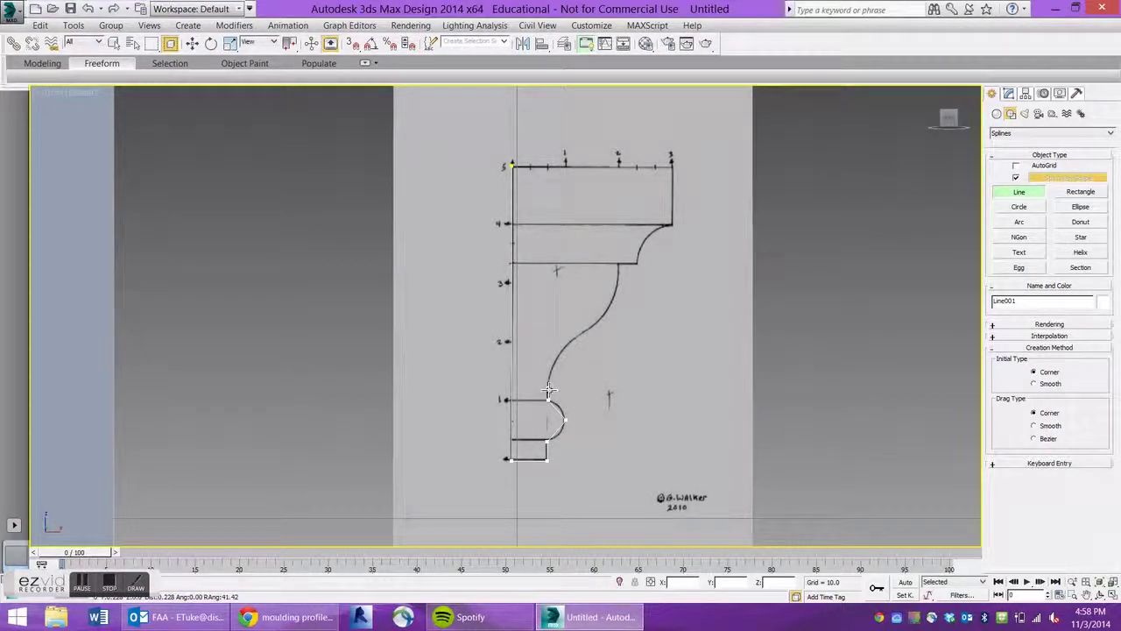
click(548, 390)
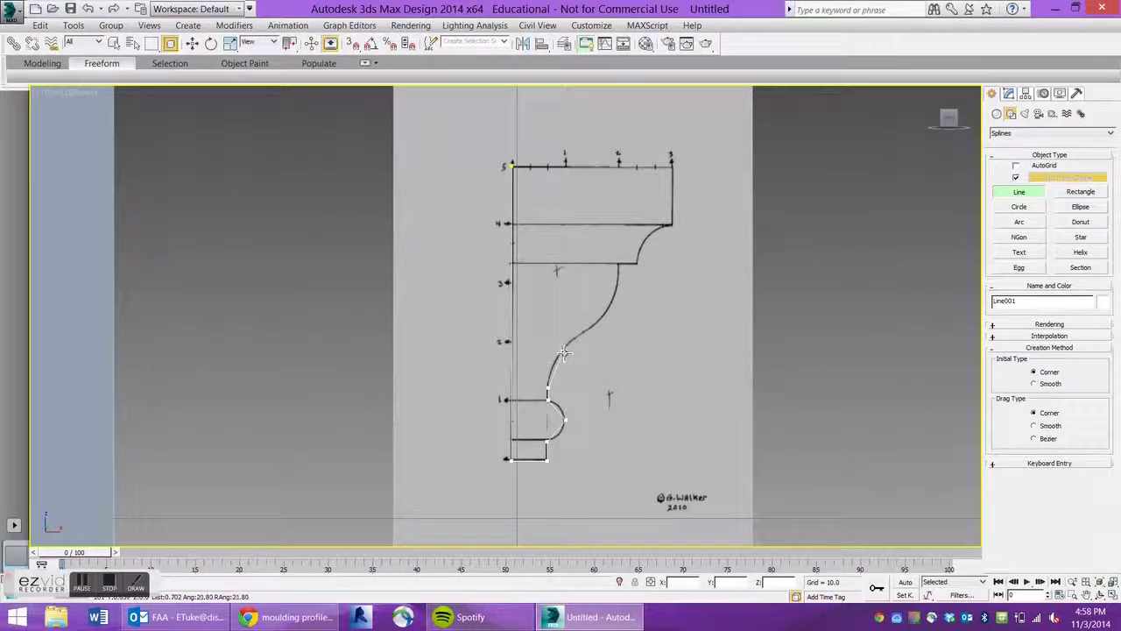
click(610, 311)
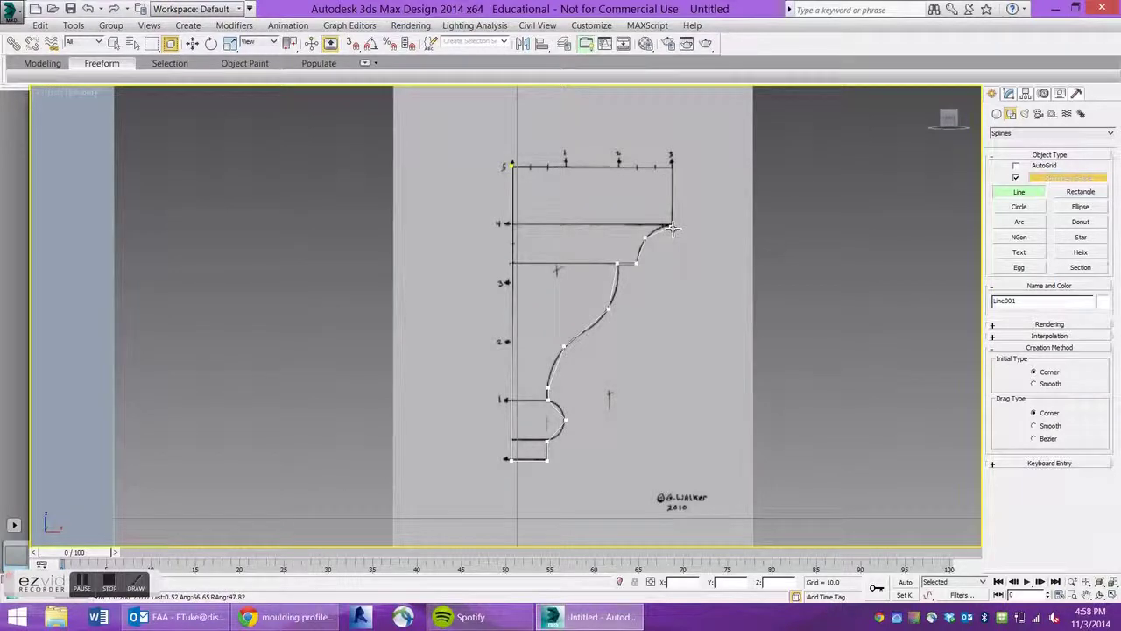
click(673, 166)
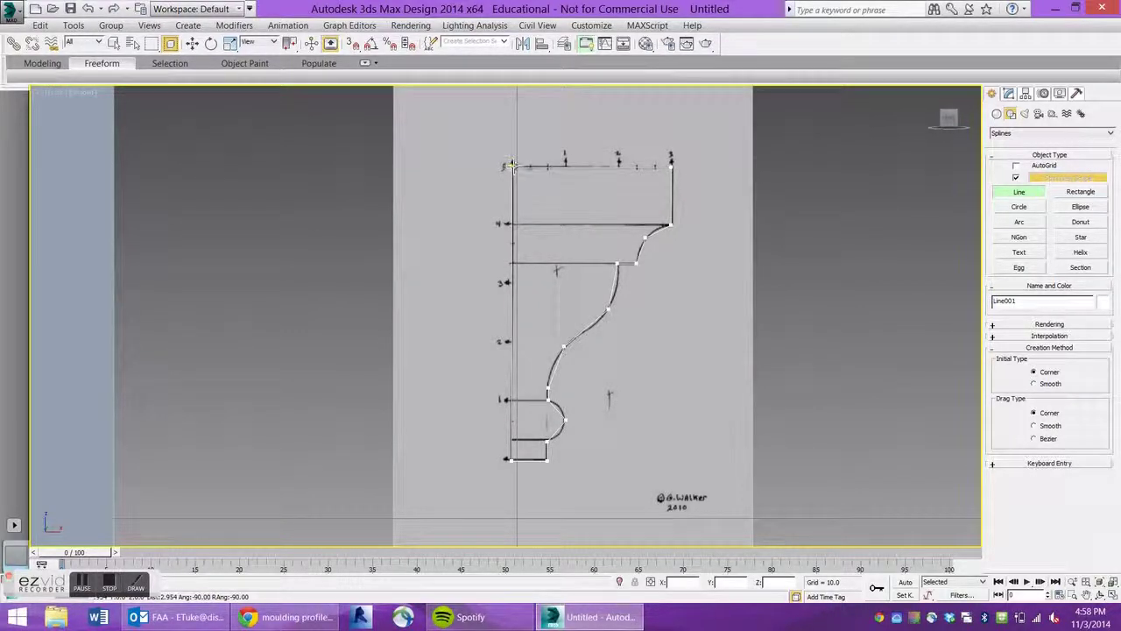
click(513, 167)
click(543, 351)
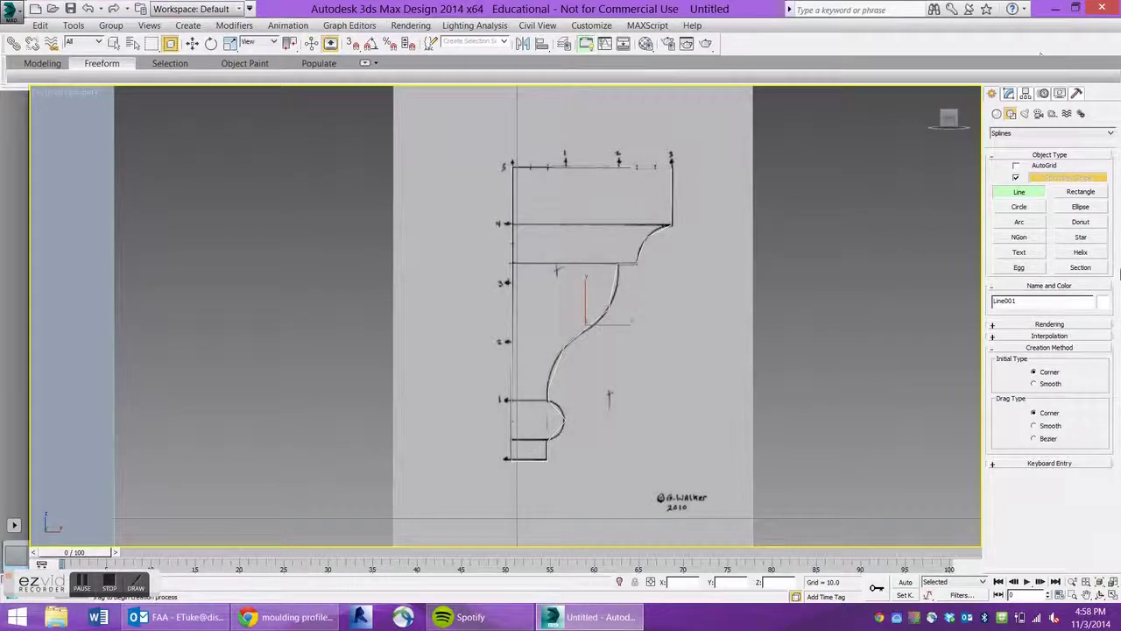
Edit the profile line at vertex level and move its upper outer corner vertex onto the drawn corner.
click(1008, 93)
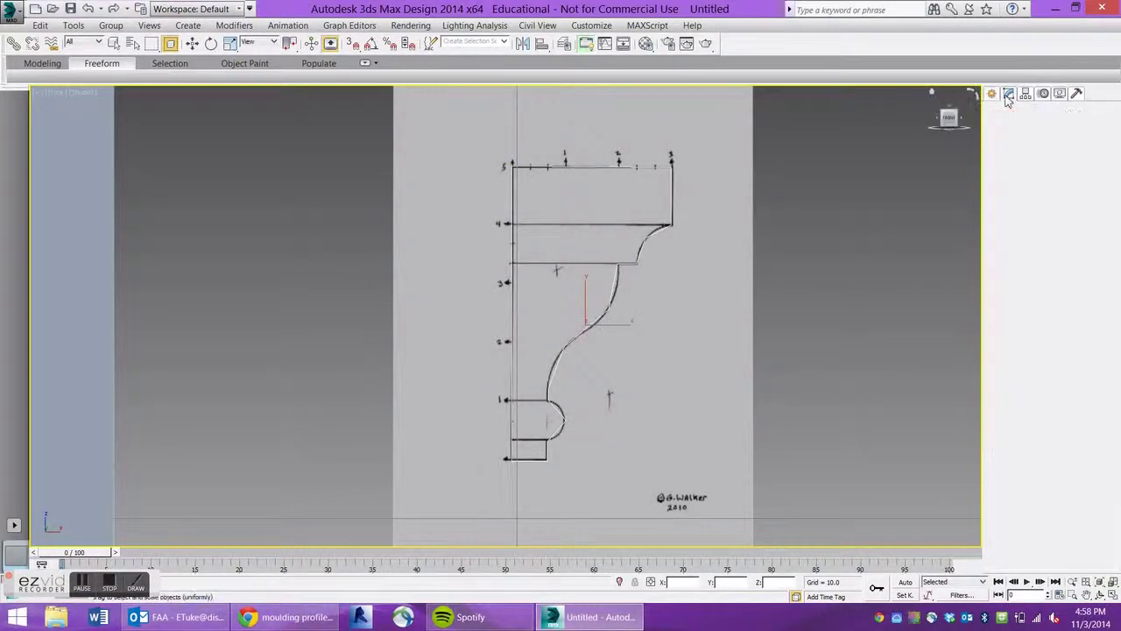
click(997, 149)
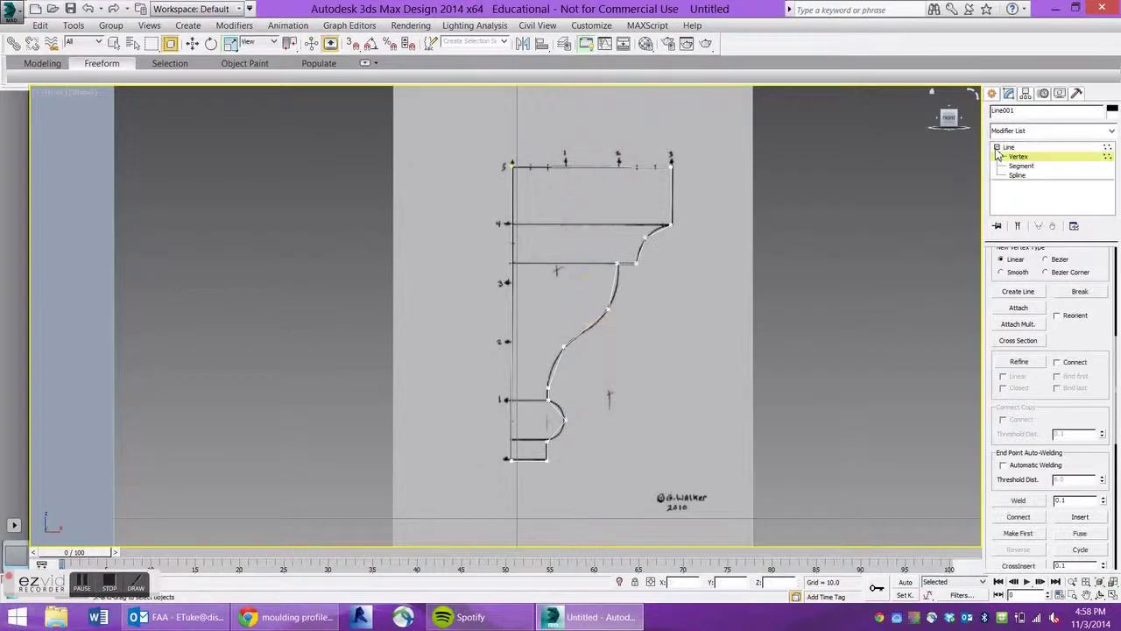
scroll(671, 175, up, 5)
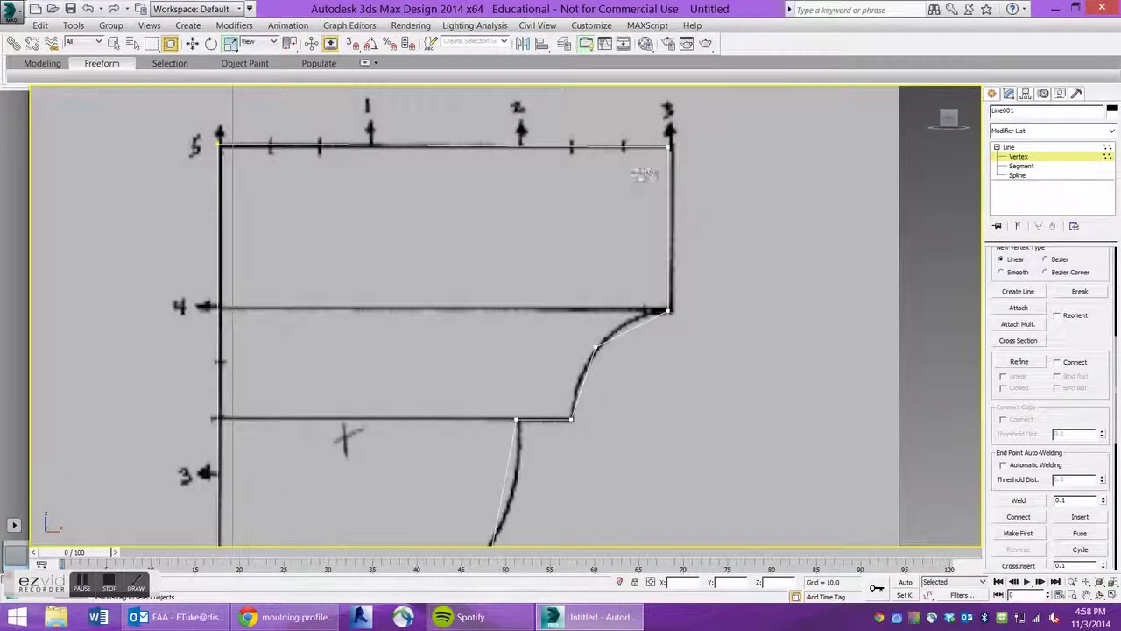
click(669, 148)
click(192, 44)
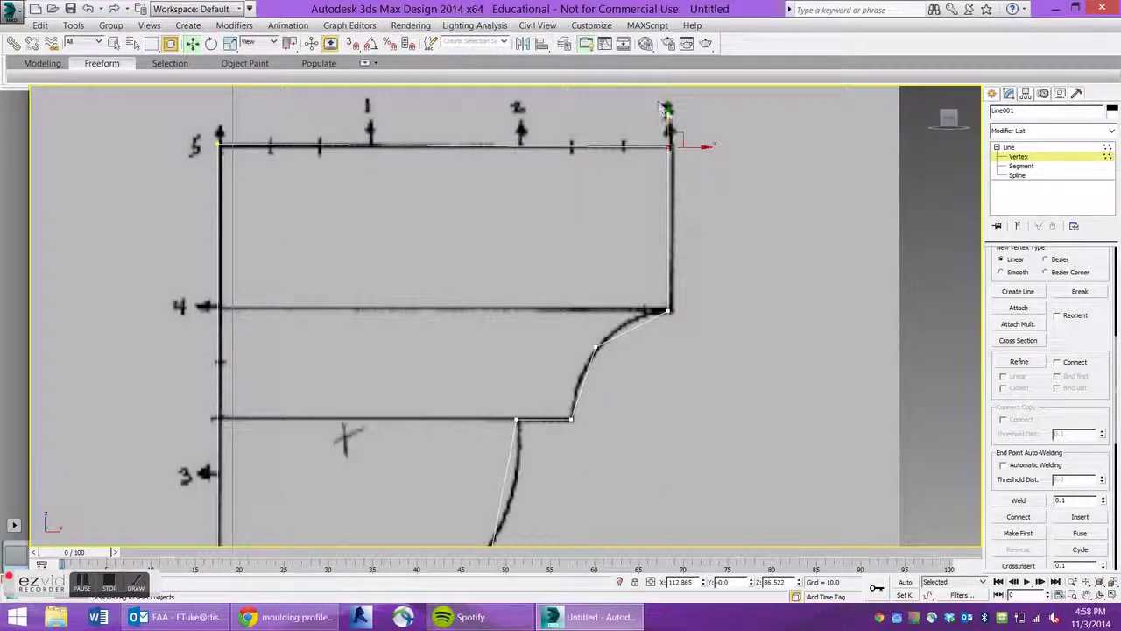
drag(669, 118, 677, 115)
Convert the cove's middle vertex to Smooth and nudge it until the line follows the drawn arc.
middle_drag(466, 375, 573, 309)
drag(733, 311, 731, 309)
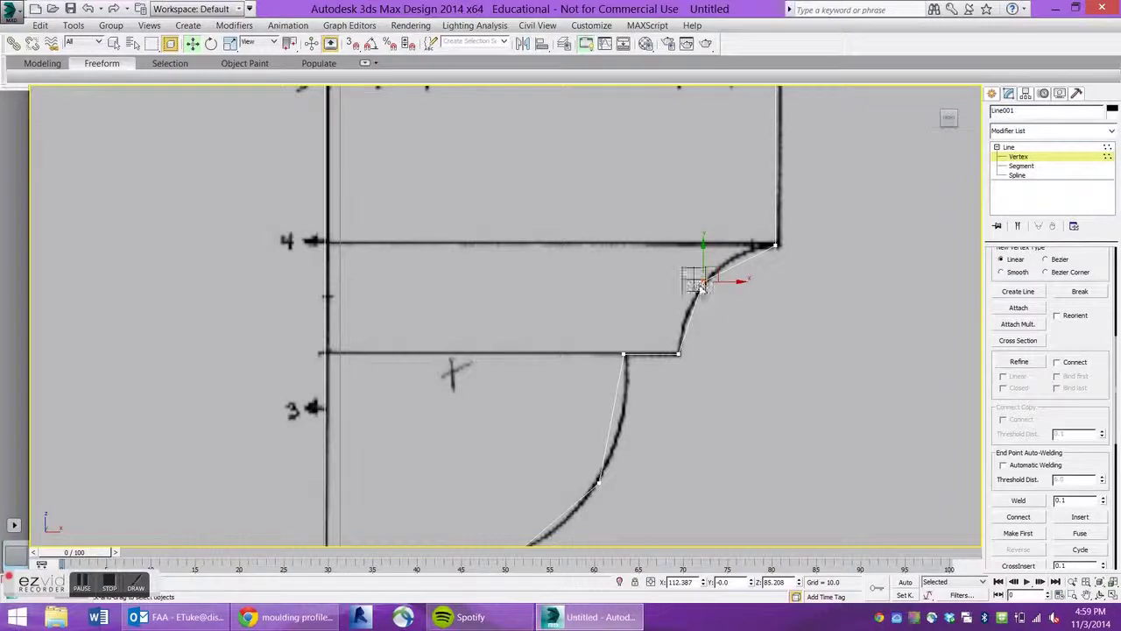
right_click(701, 287)
click(675, 212)
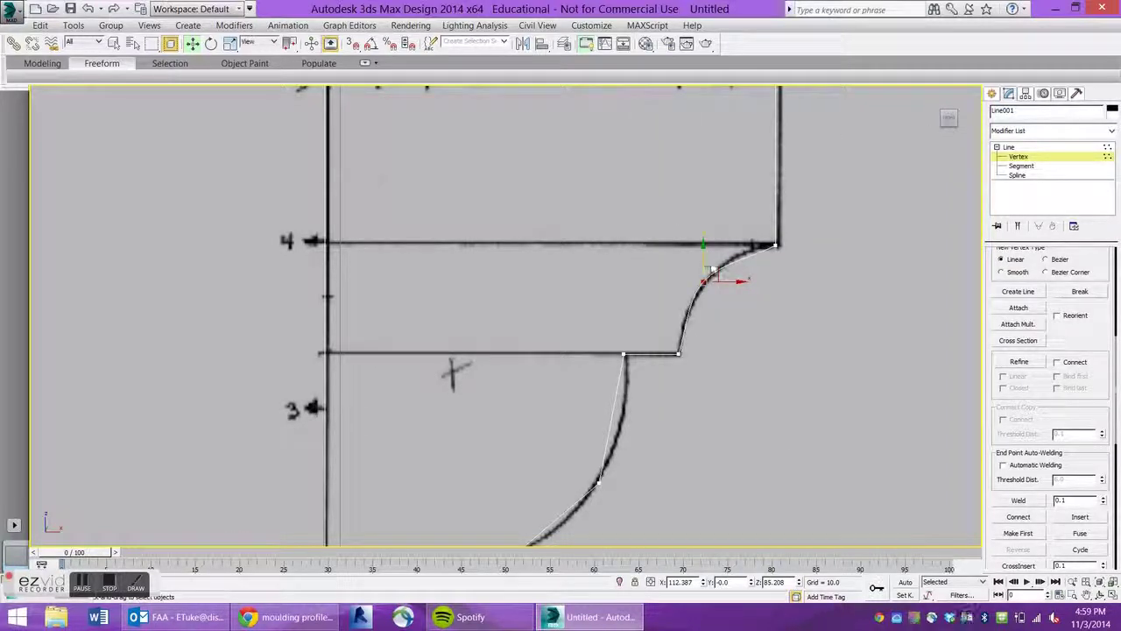
drag(711, 277, 716, 271)
Convert the two middle vertices of the profile's S-curve to Smooth.
middle_drag(596, 406, 620, 326)
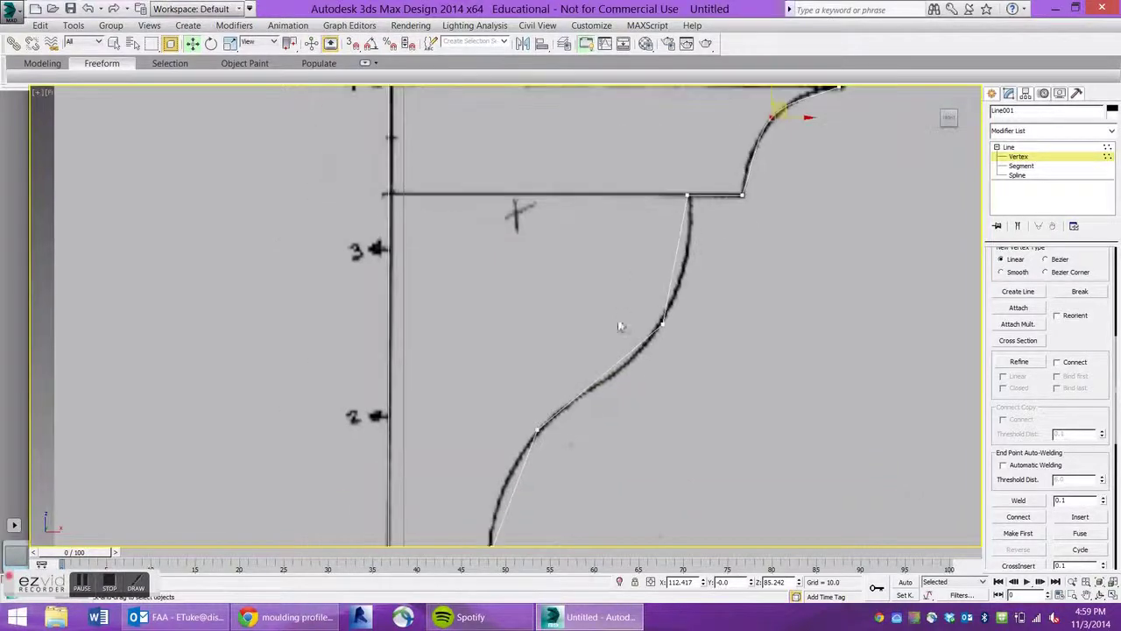
drag(690, 356, 689, 354)
right_click(557, 314)
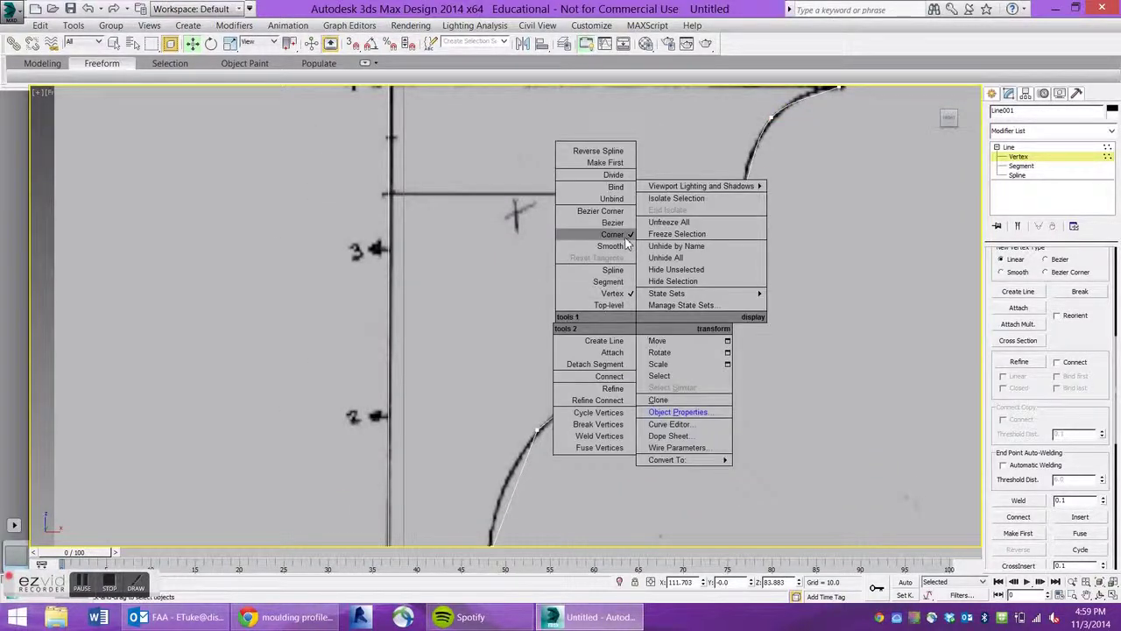
click(589, 289)
click(530, 429)
right_click(529, 417)
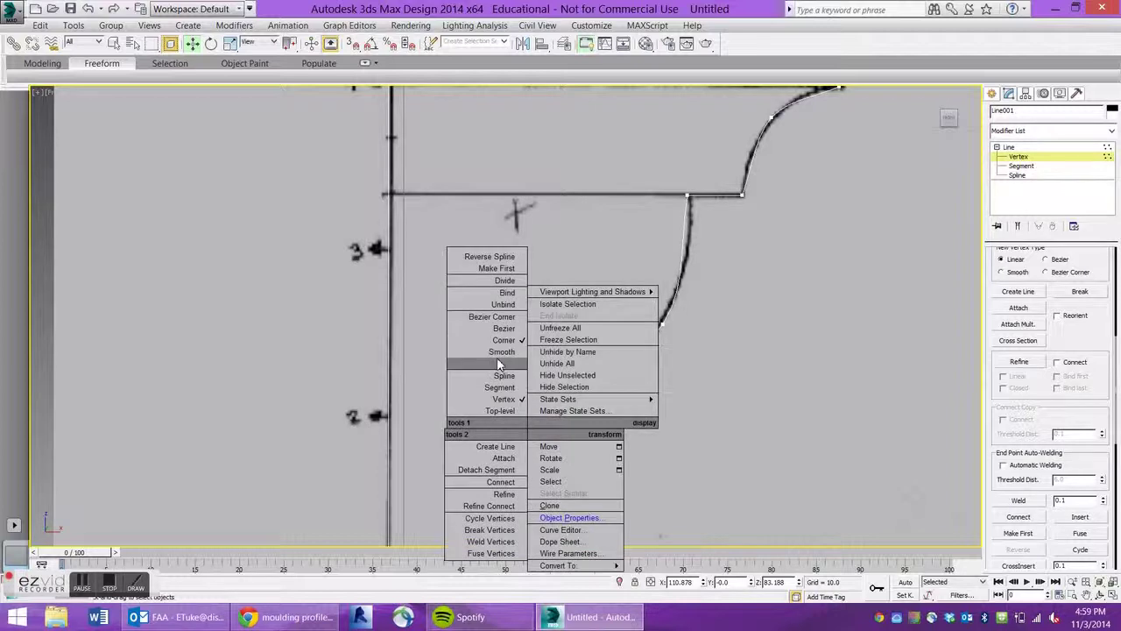
click(500, 355)
Align the vertices where the S-curve meets the bead with the drawn profile.
mouse_move(510, 469)
middle_down()
mouse_move(584, 277)
mouse_move(540, 329)
middle_up()
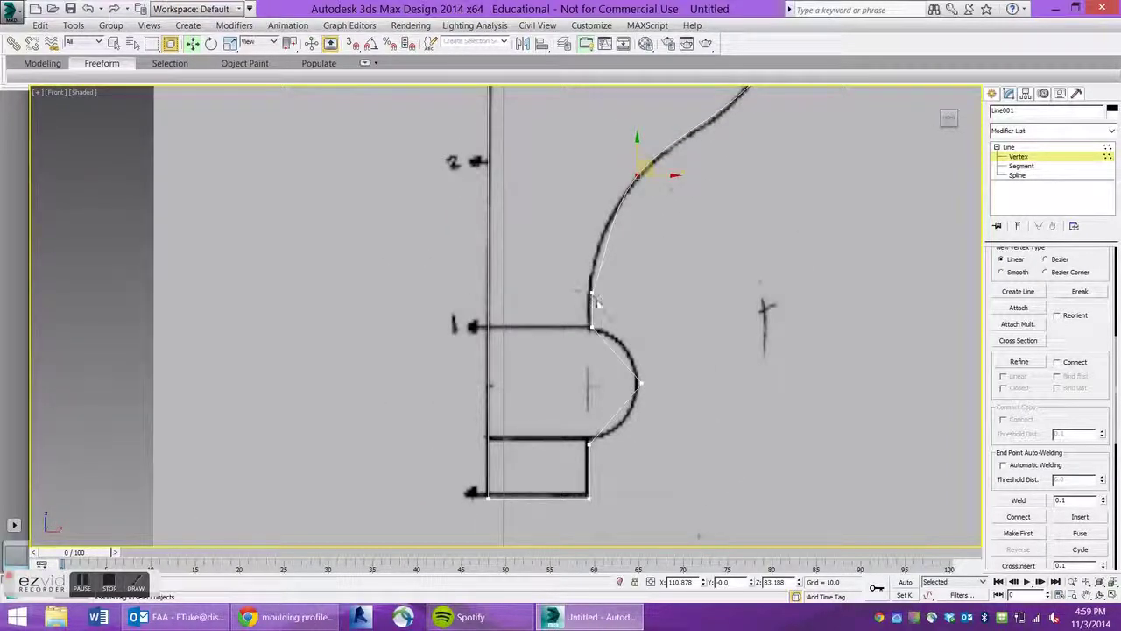
mouse_move(591, 327)
mouse_down()
mouse_move(593, 286)
mouse_move(611, 307)
mouse_move(605, 327)
mouse_up()
click(592, 327)
Convert the bead's outermost vertex to Smooth, nudge it onto the drawn arc, and adjust the vertex just above the bead.
click(642, 382)
right_click(650, 368)
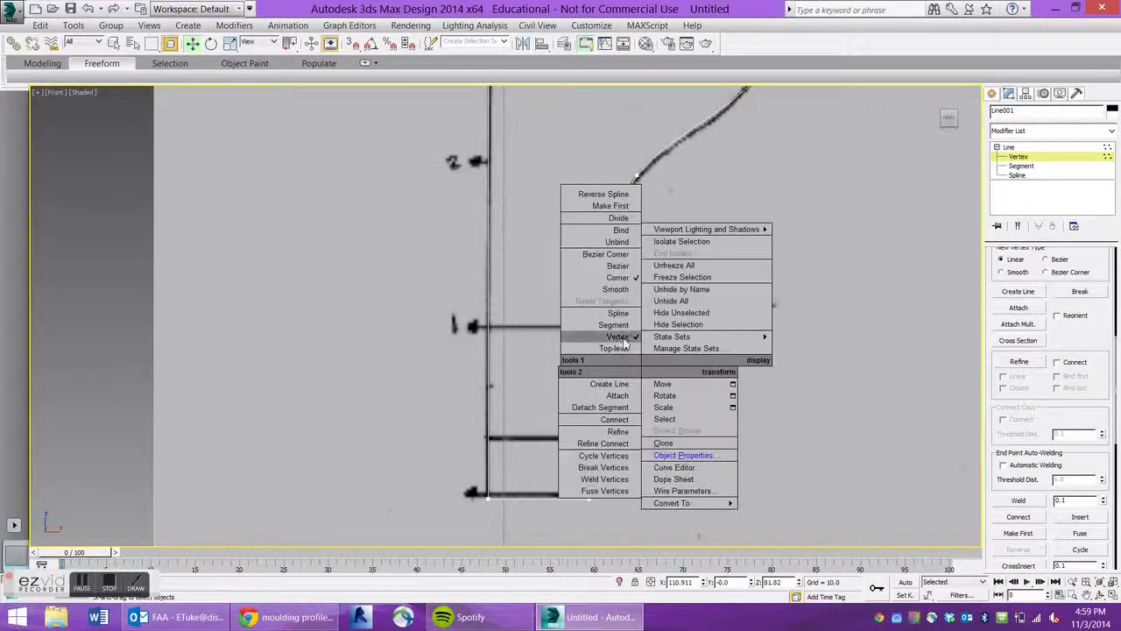
click(629, 296)
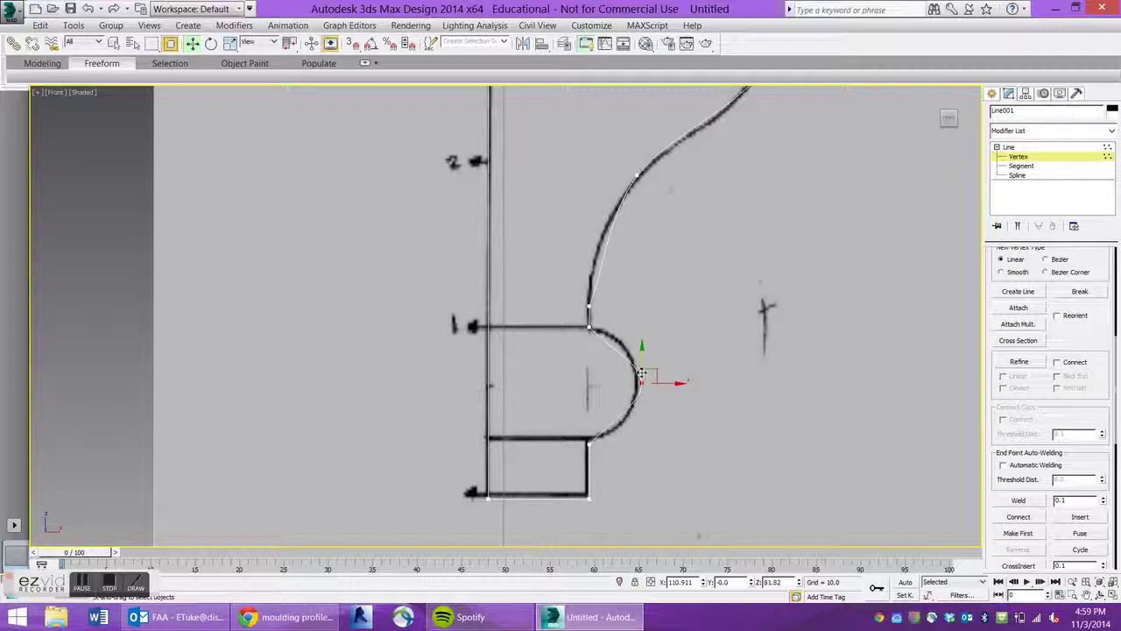
mouse_move(650, 371)
mouse_down()
mouse_move(691, 381)
mouse_move(675, 392)
mouse_move(664, 381)
mouse_up()
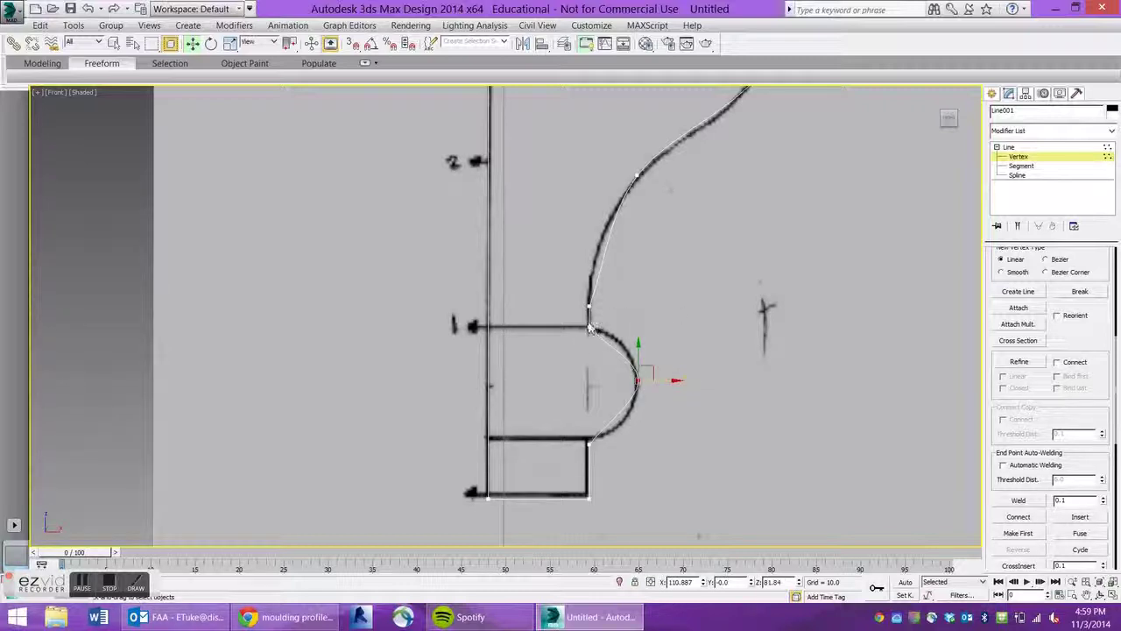
drag(577, 322, 603, 309)
Leave vertex editing and move the whole profile line about 5.8 units along X, clear of the reference plane.
scroll(611, 306, down, 5)
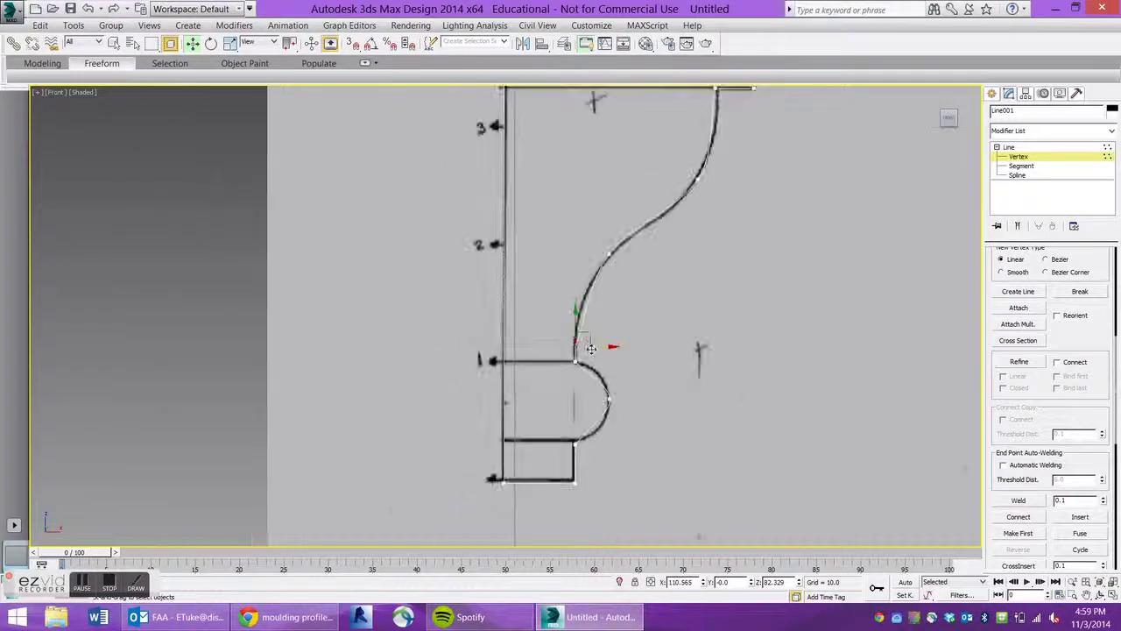
scroll(619, 438, down, 4)
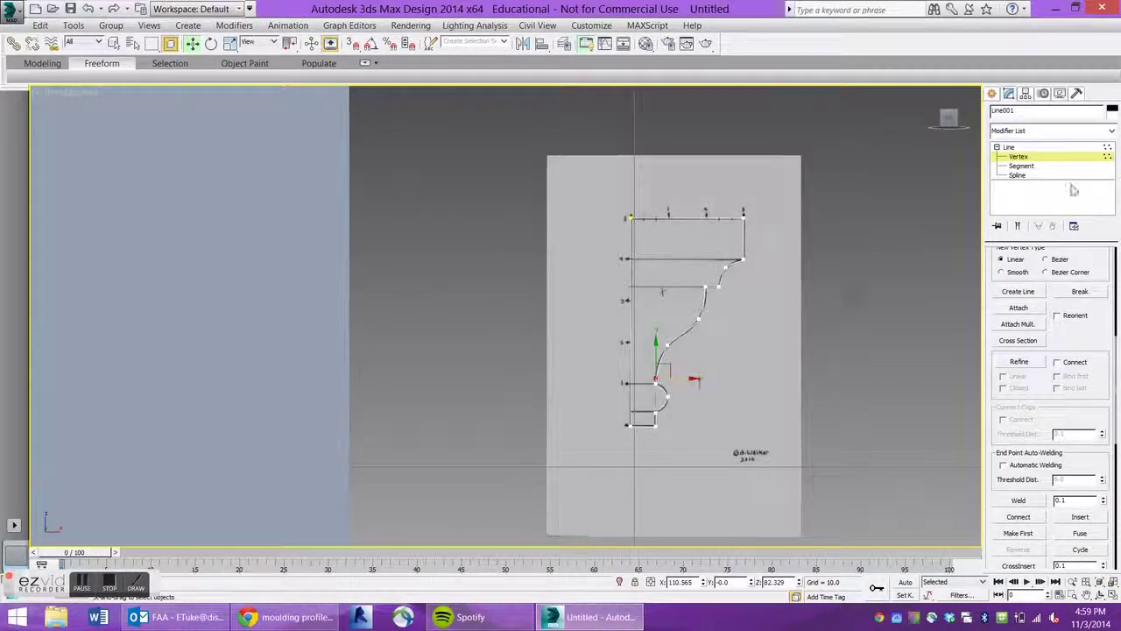
click(1009, 147)
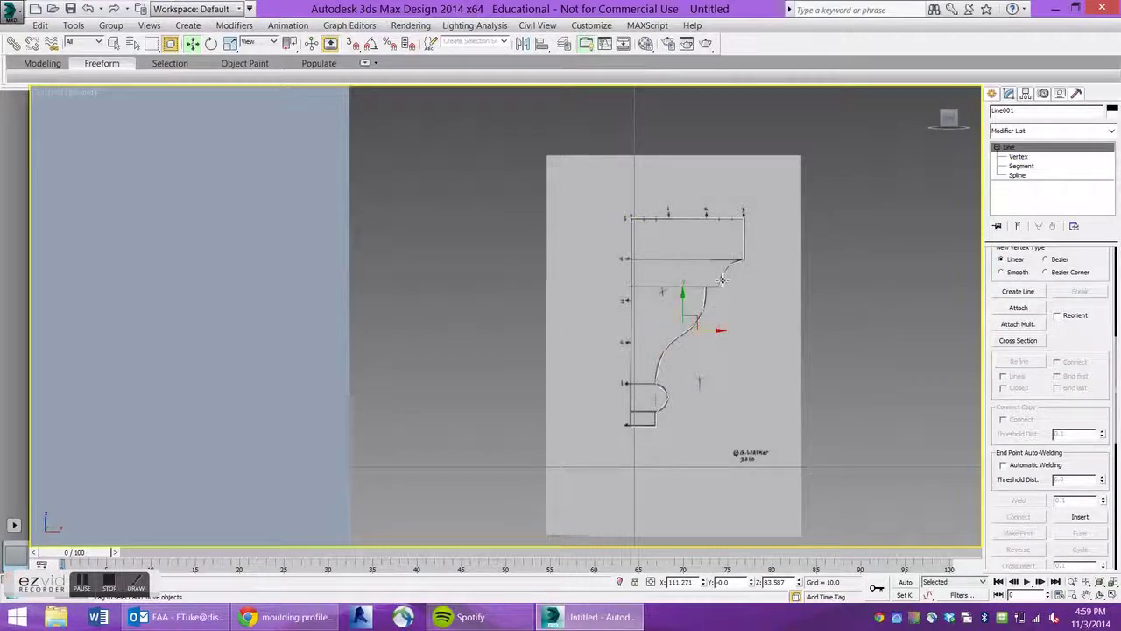
mouse_move(714, 330)
mouse_down()
mouse_move(941, 325)
mouse_move(935, 315)
mouse_up()
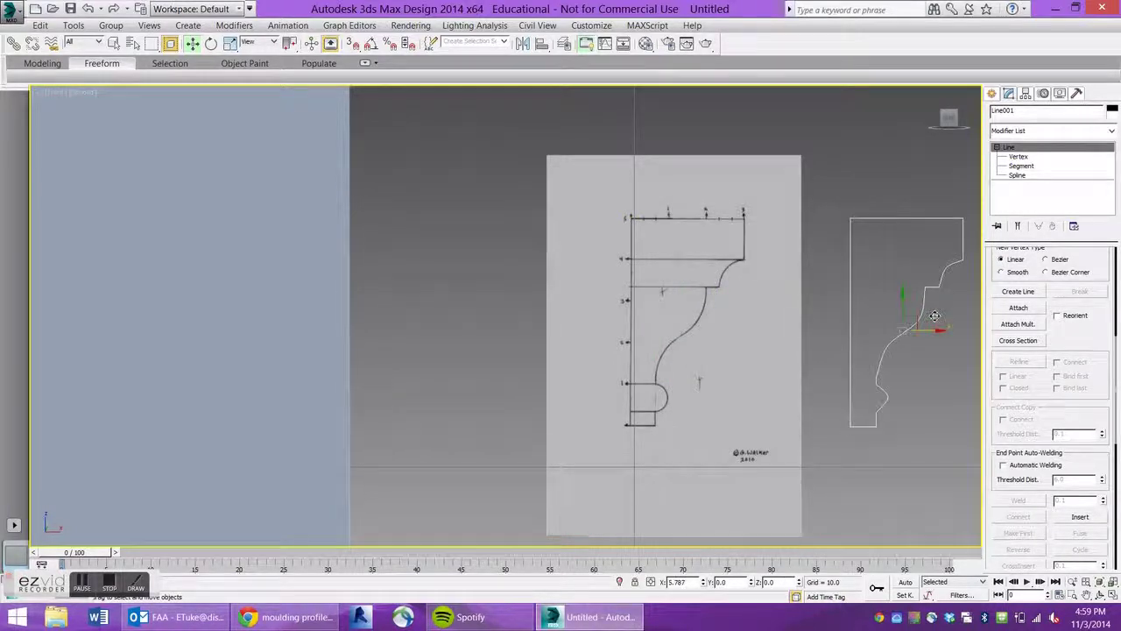
Switch to the top view of the room and start a Line spline with 3D snapping turned on.
mouse_move(851, 329)
middle_down()
mouse_move(638, 405)
mouse_move(730, 364)
middle_up()
scroll(639, 405, down, 3)
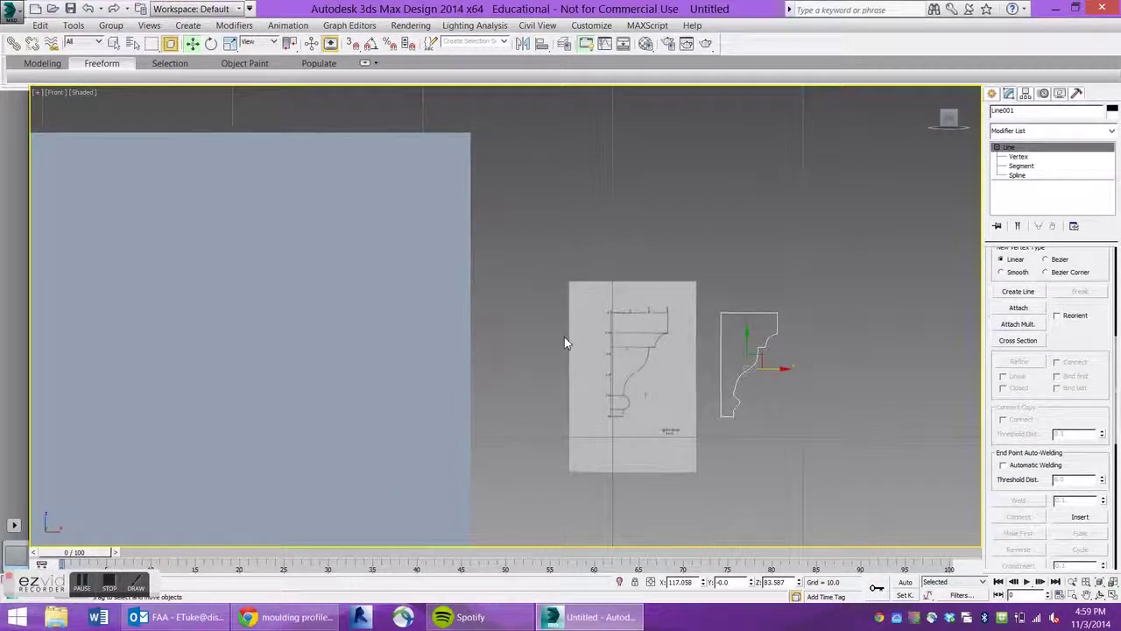
key(t)
middle_drag(470, 278, 400, 263)
scroll(465, 289, down, 6)
scroll(399, 263, down, 2)
scroll(397, 266, down, 2)
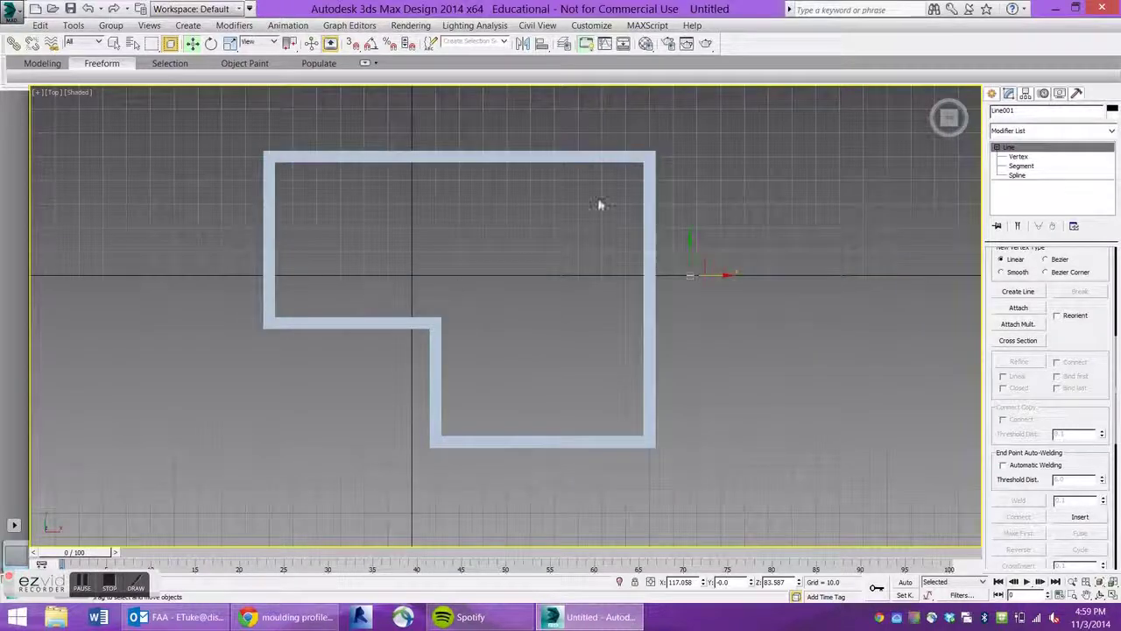
click(992, 94)
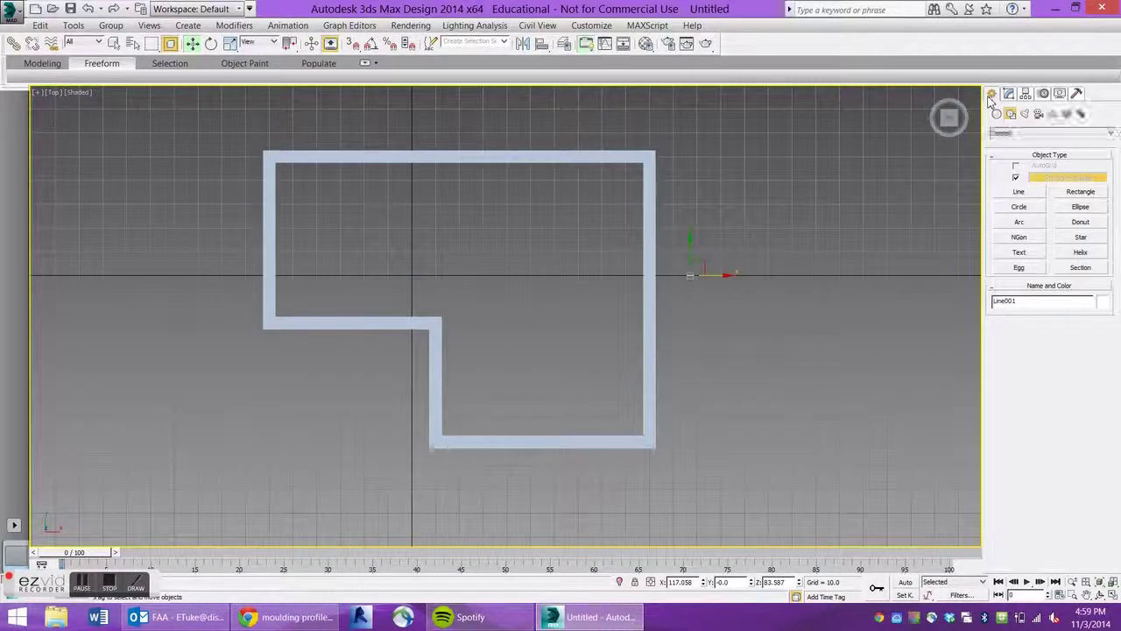
click(1019, 192)
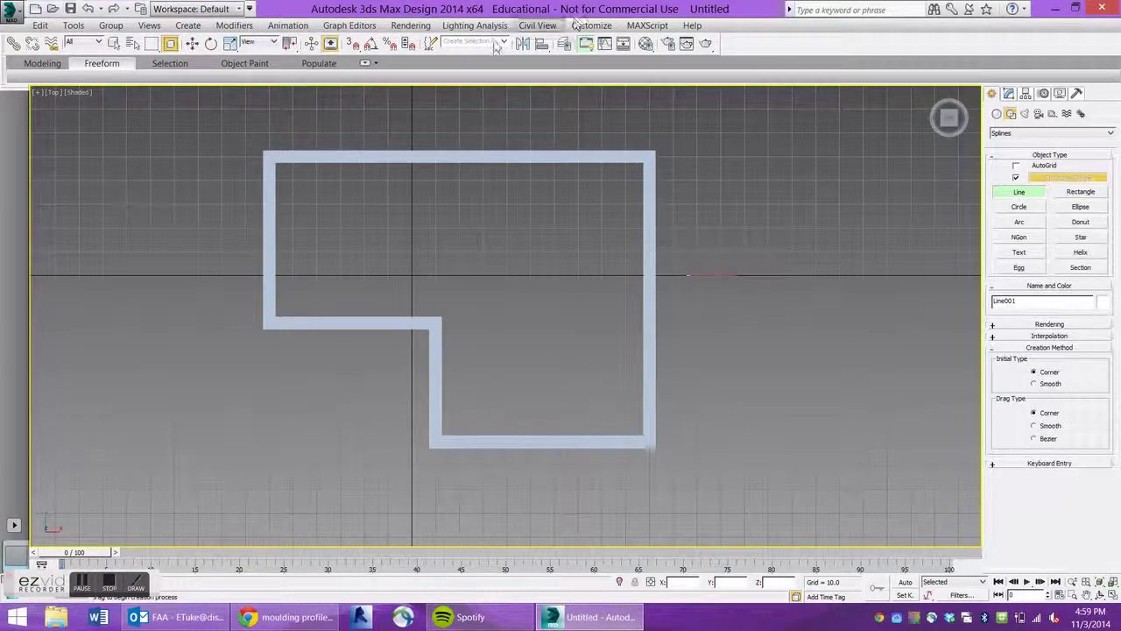
right_click(351, 44)
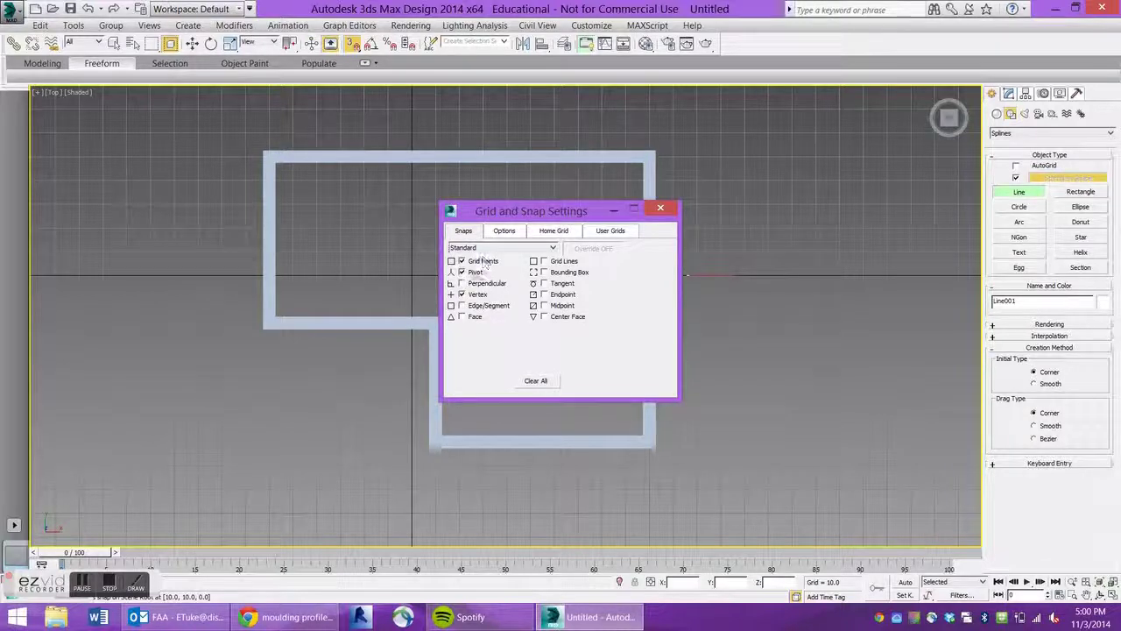
click(660, 207)
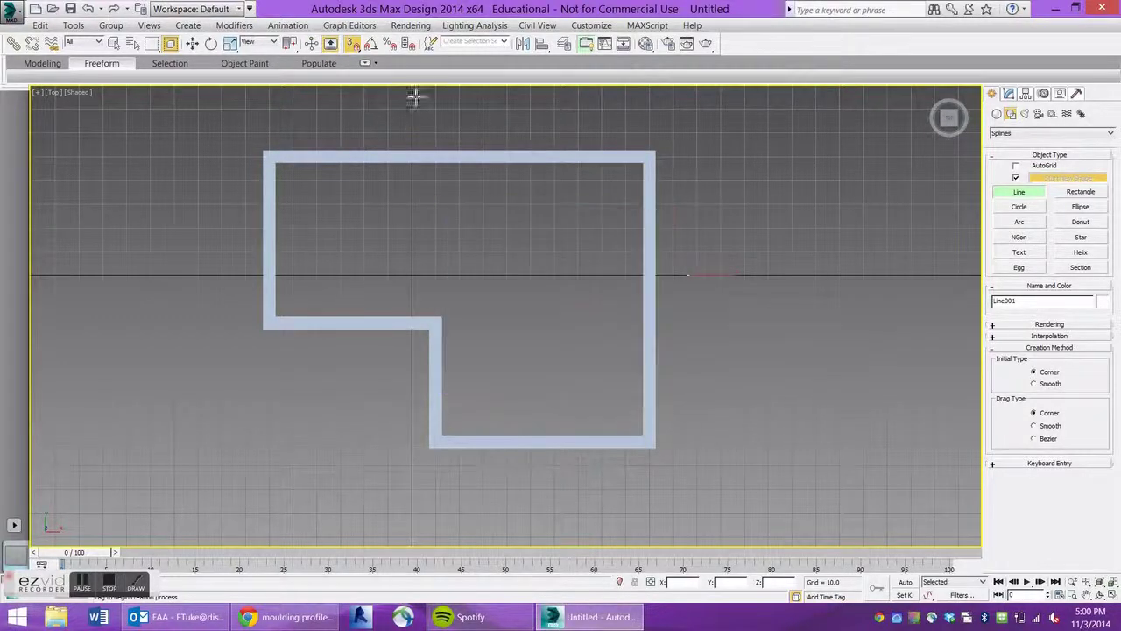
Trace the L-shaped room's inner wall outline corner to corner as a closed line and leave the Line tool.
click(276, 164)
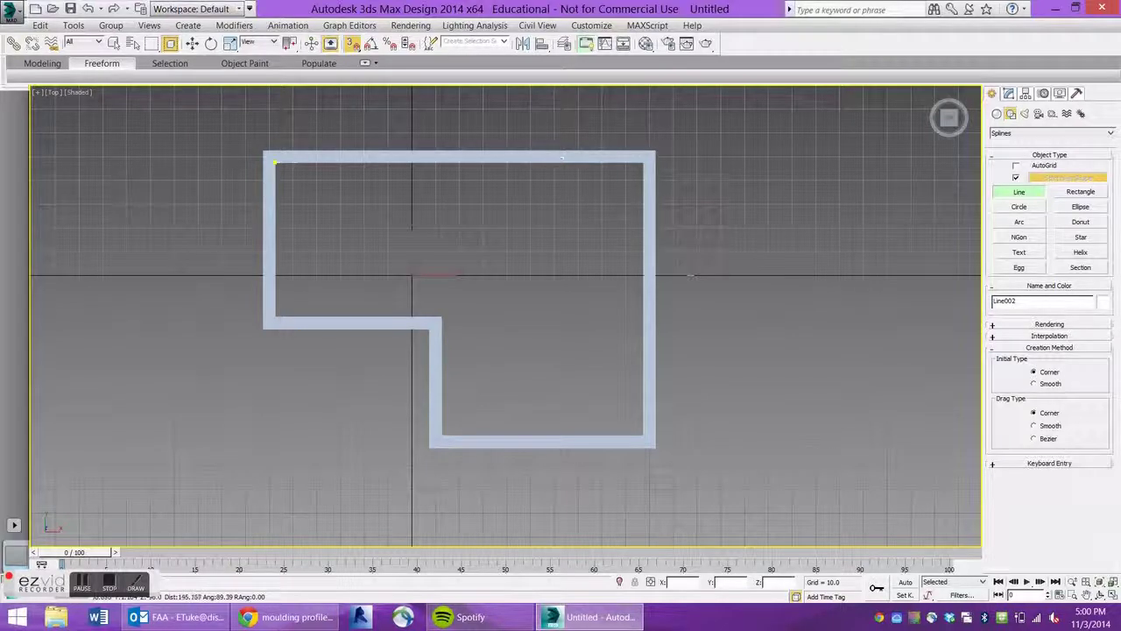
click(647, 164)
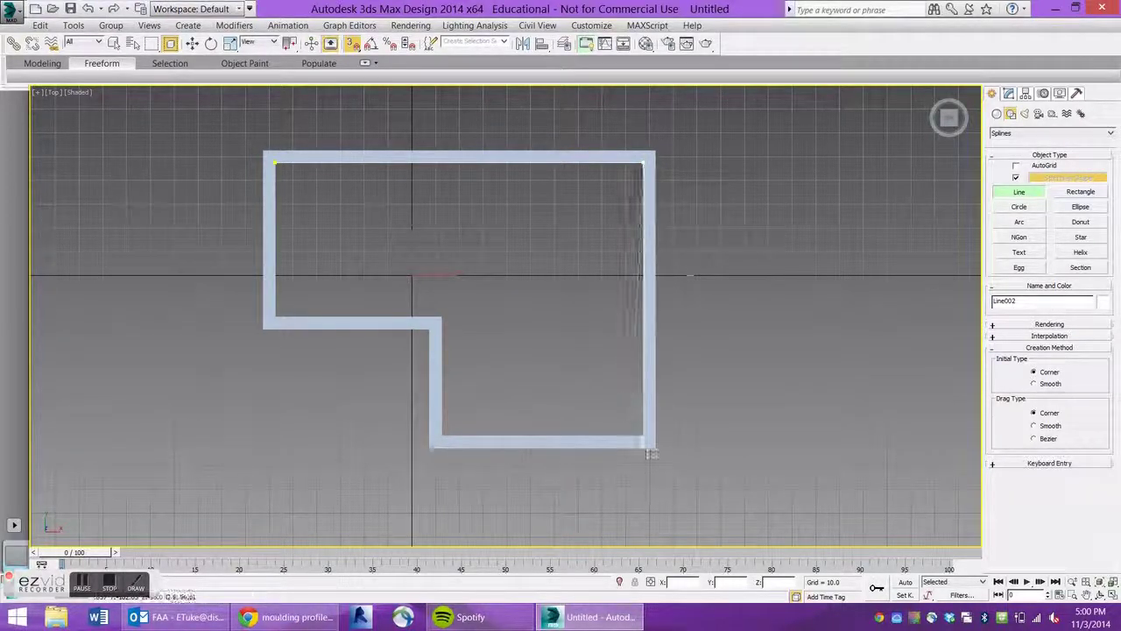
click(647, 438)
click(442, 436)
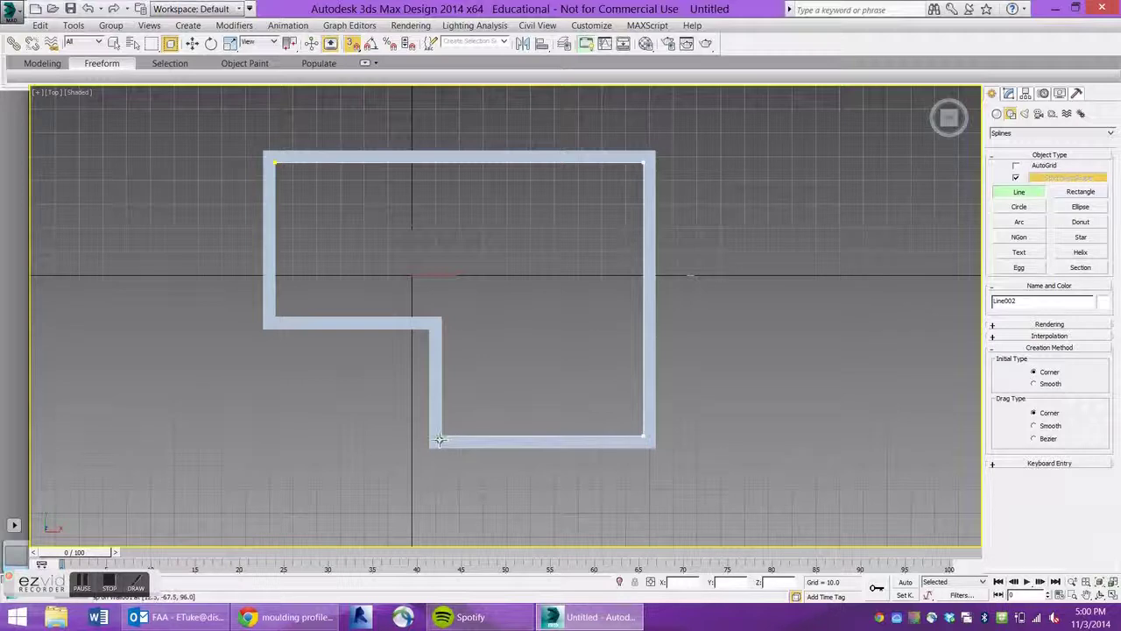
click(442, 318)
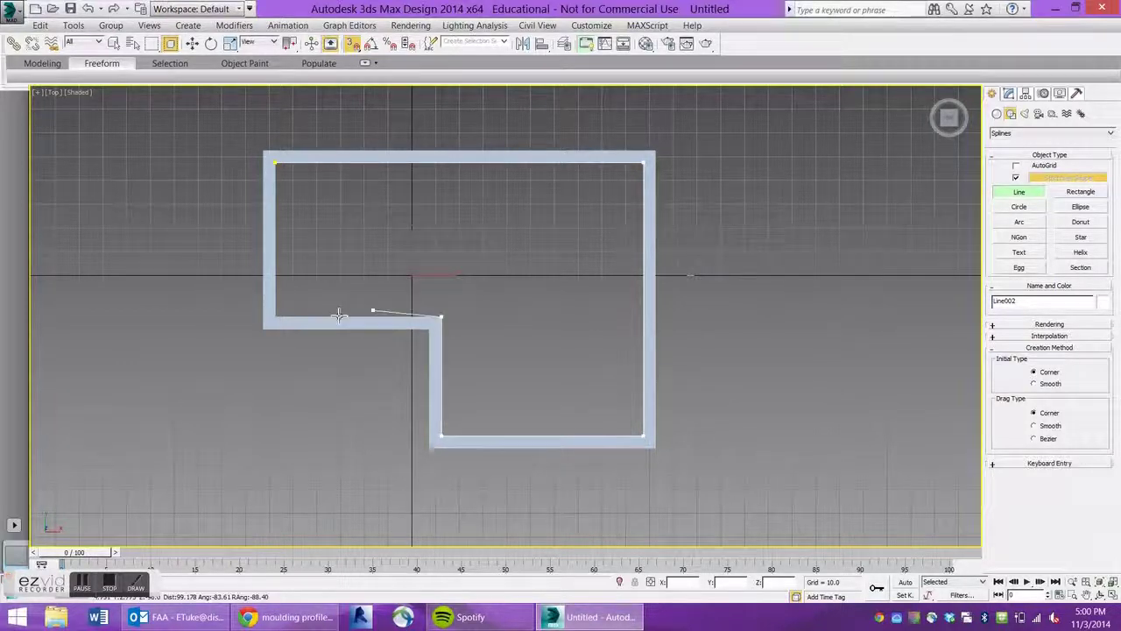
click(275, 317)
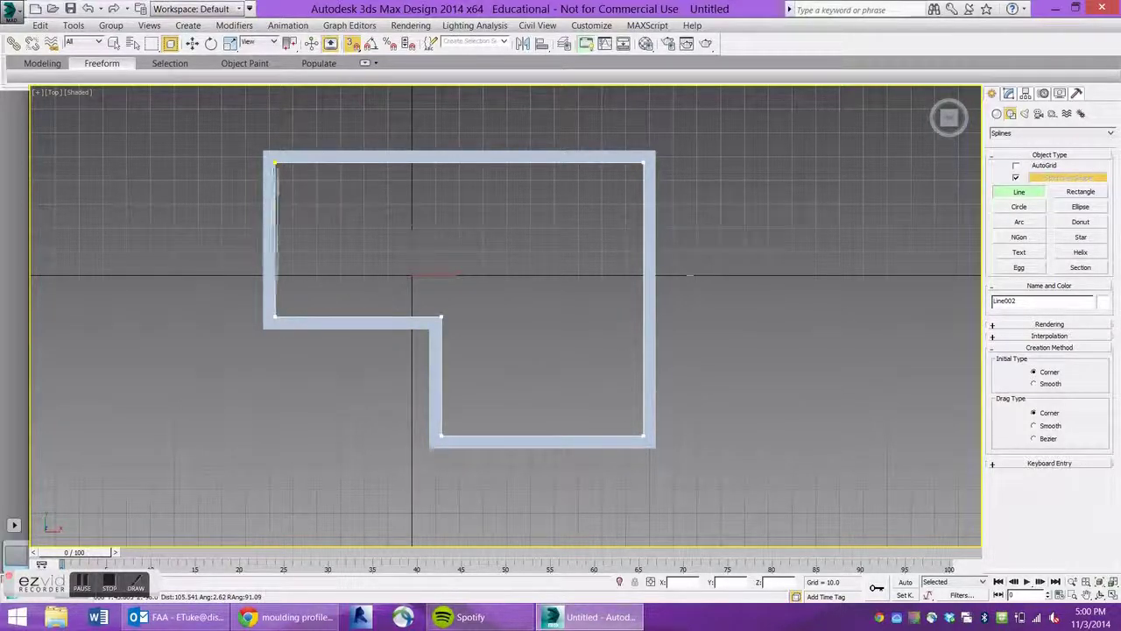
click(274, 163)
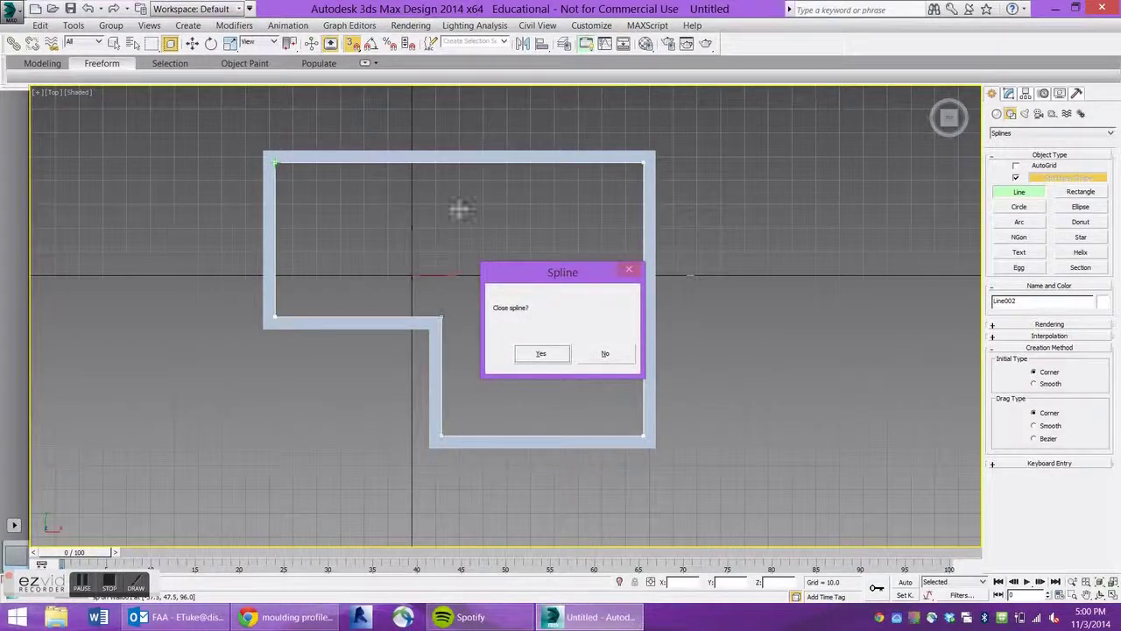
key(Return)
click(191, 44)
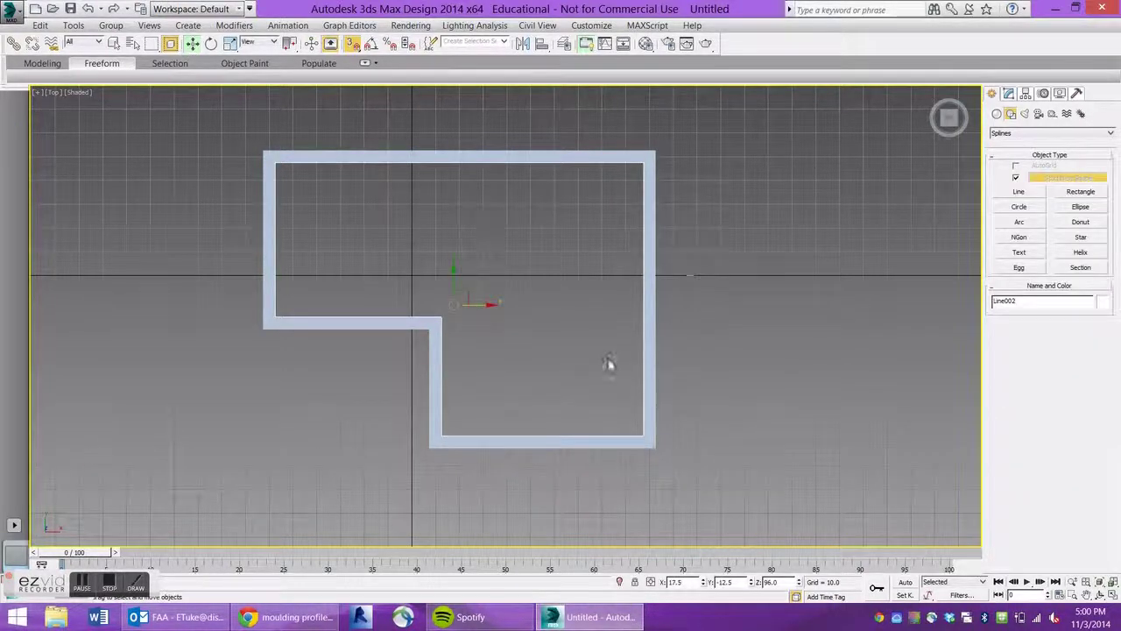
Apply a Sweep modifier to the line traced along the inside of the walls.
alt+middle_drag(608, 359, 570, 303)
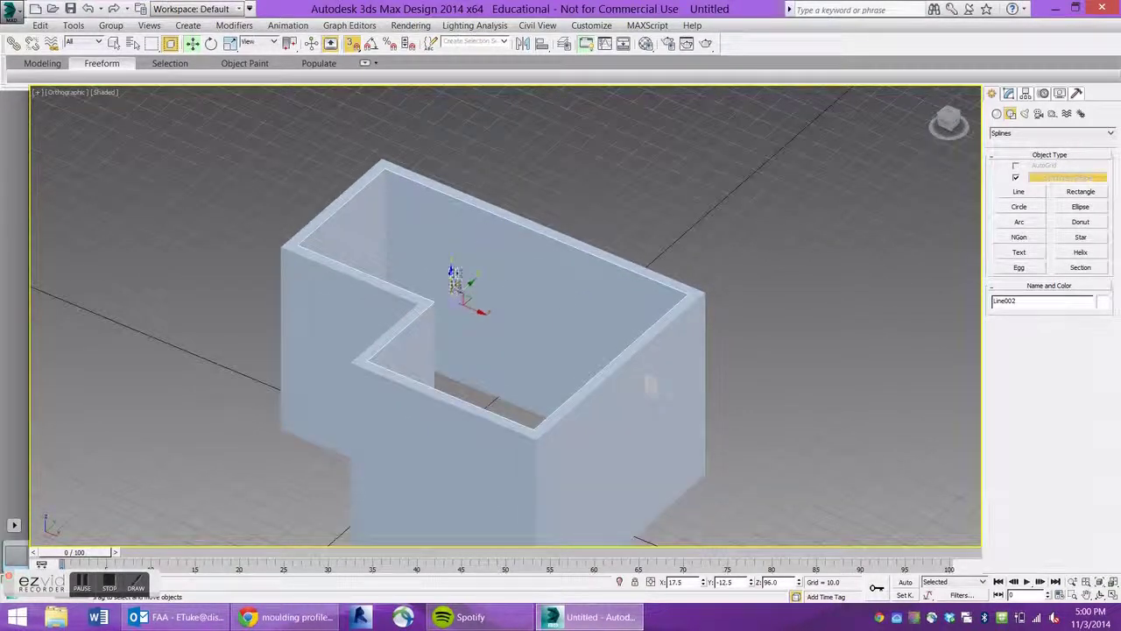
drag(455, 276, 588, 300)
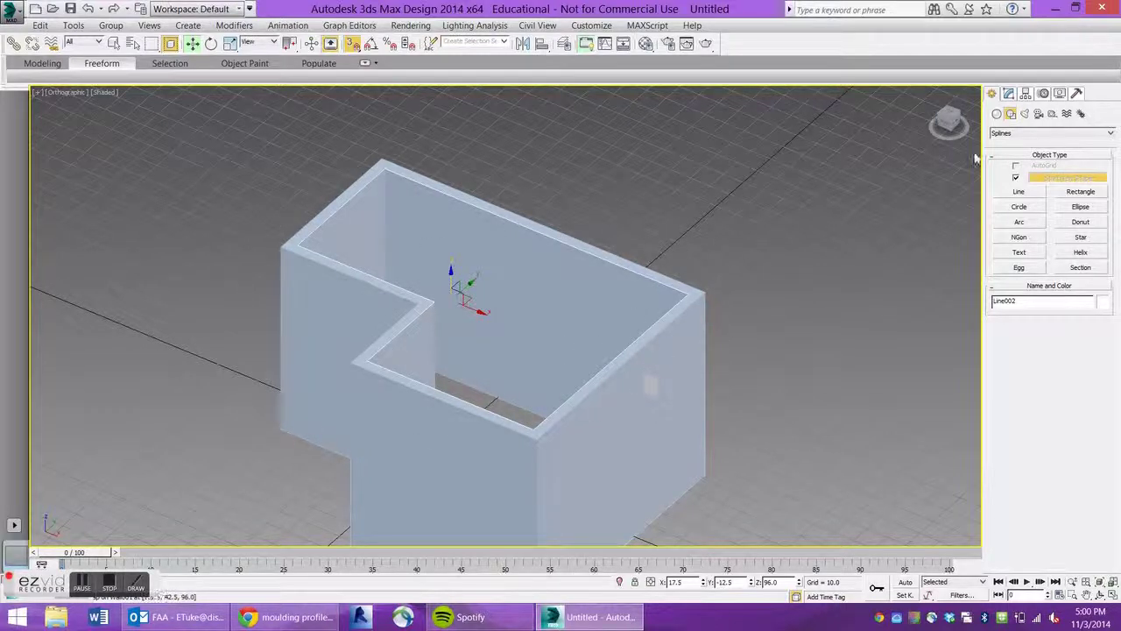
click(1009, 92)
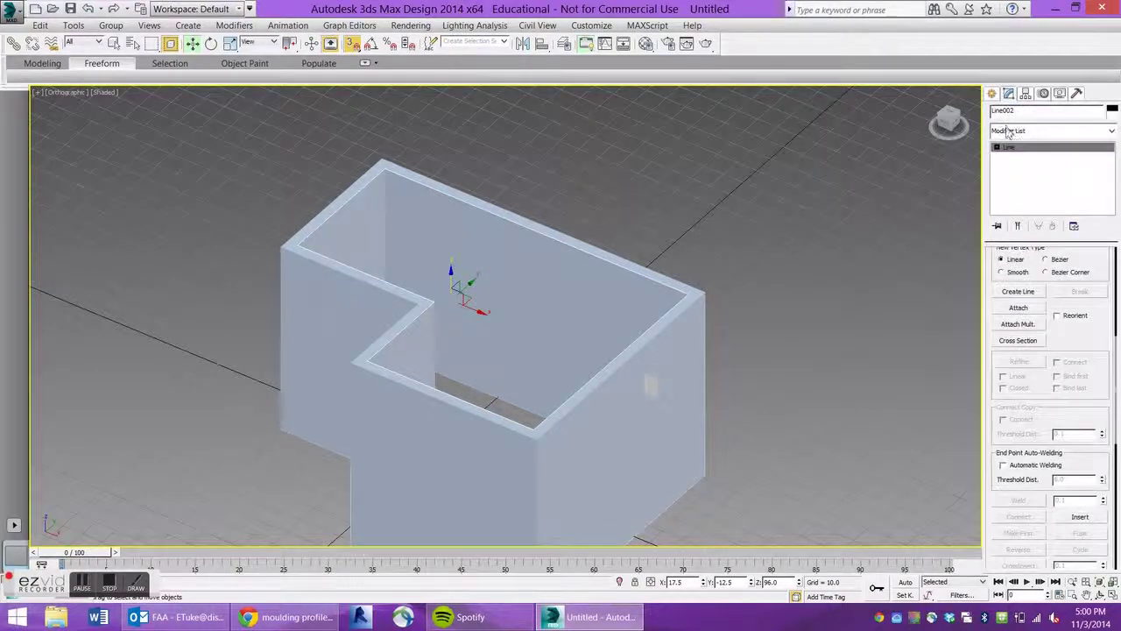
click(1009, 132)
text(sweep)
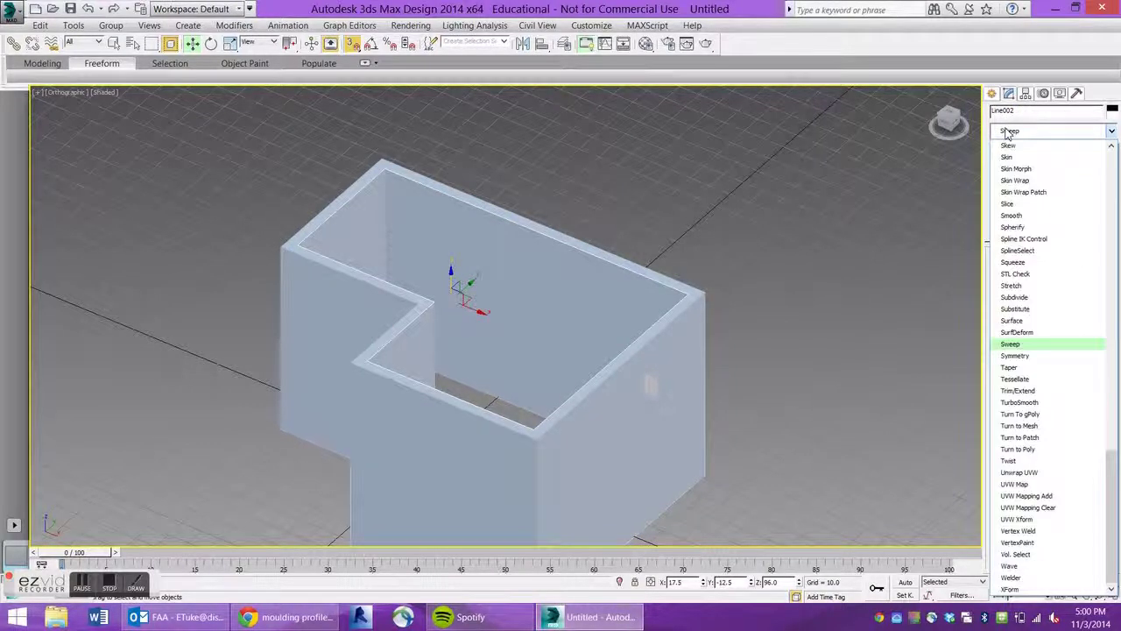
key(Return)
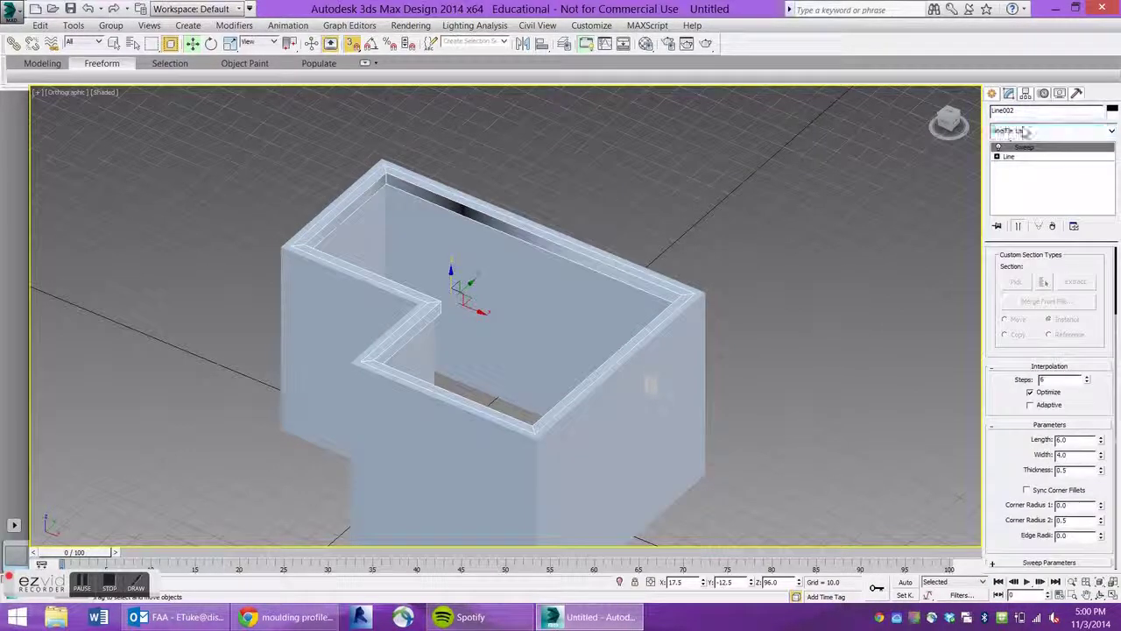
Try the Half Round and Quarter Round built-in sections on the sweep.
scroll(616, 365, up, 2)
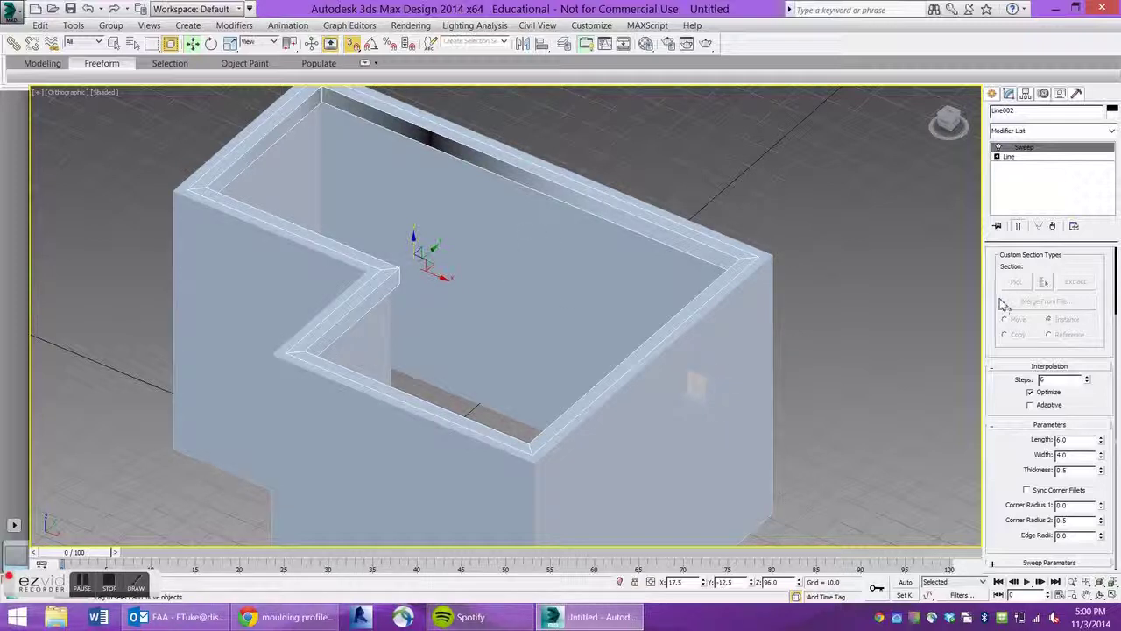
drag(1003, 307, 993, 425)
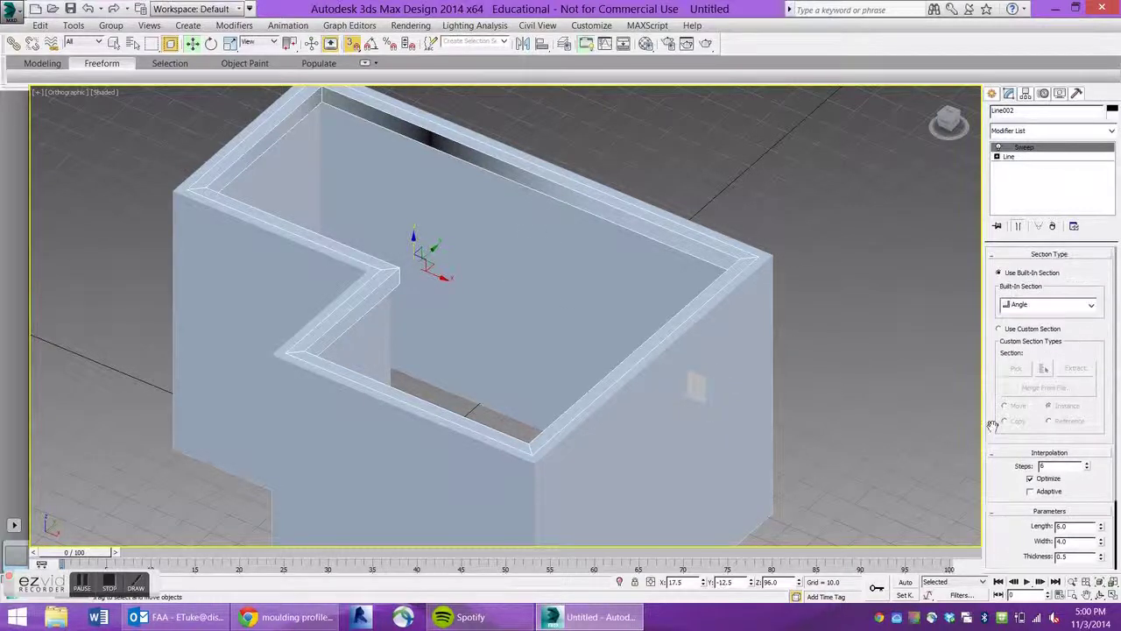
click(1067, 308)
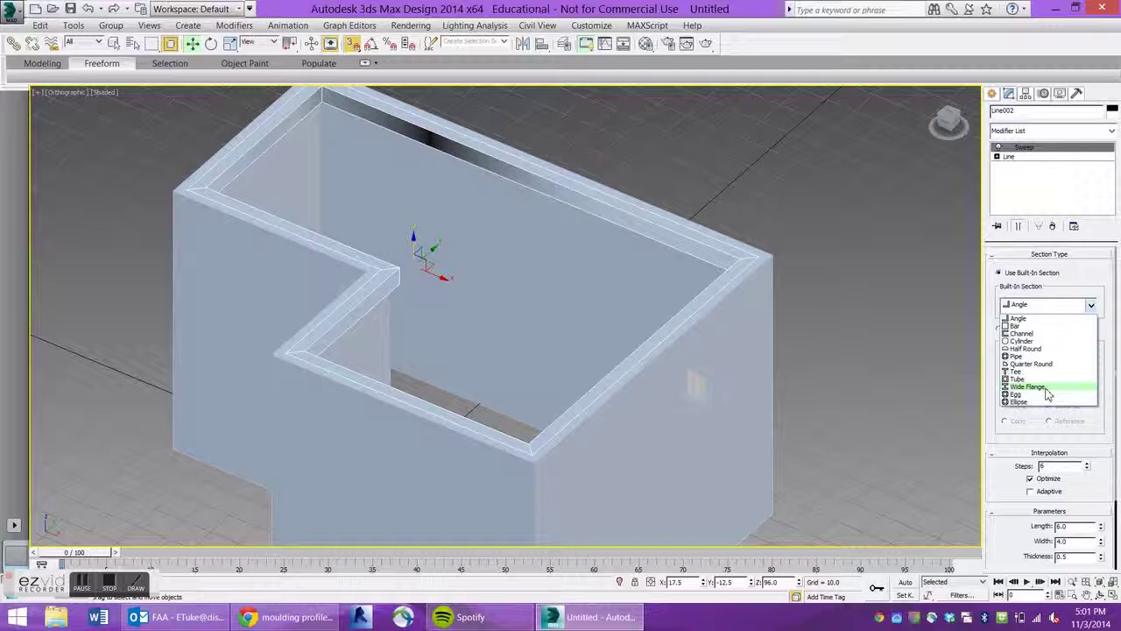
click(1024, 349)
click(1047, 304)
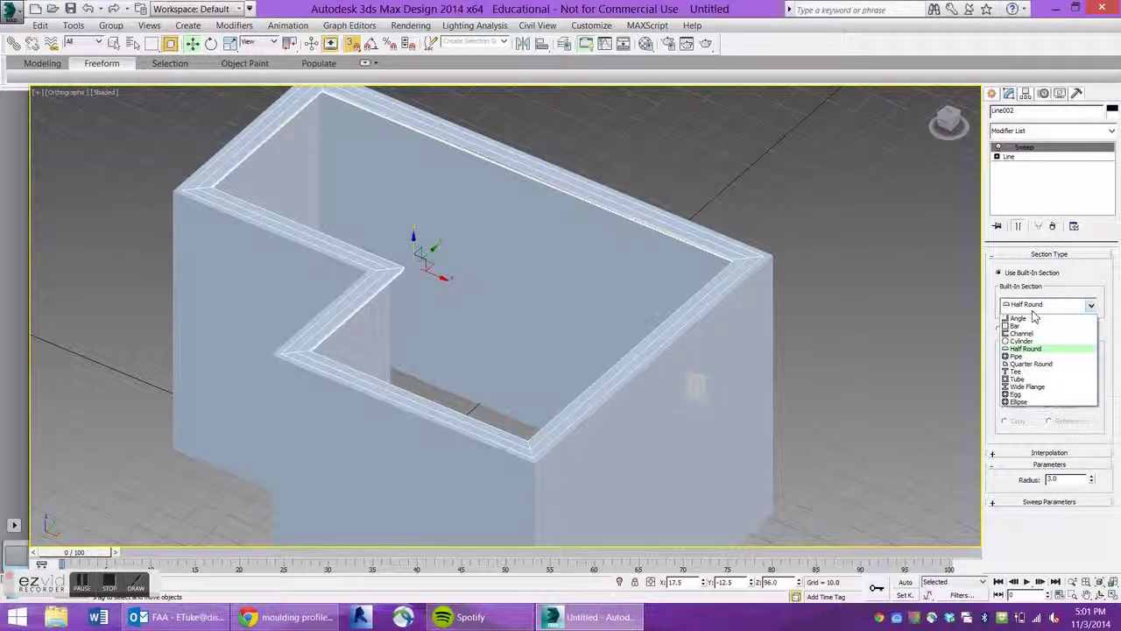
click(1031, 364)
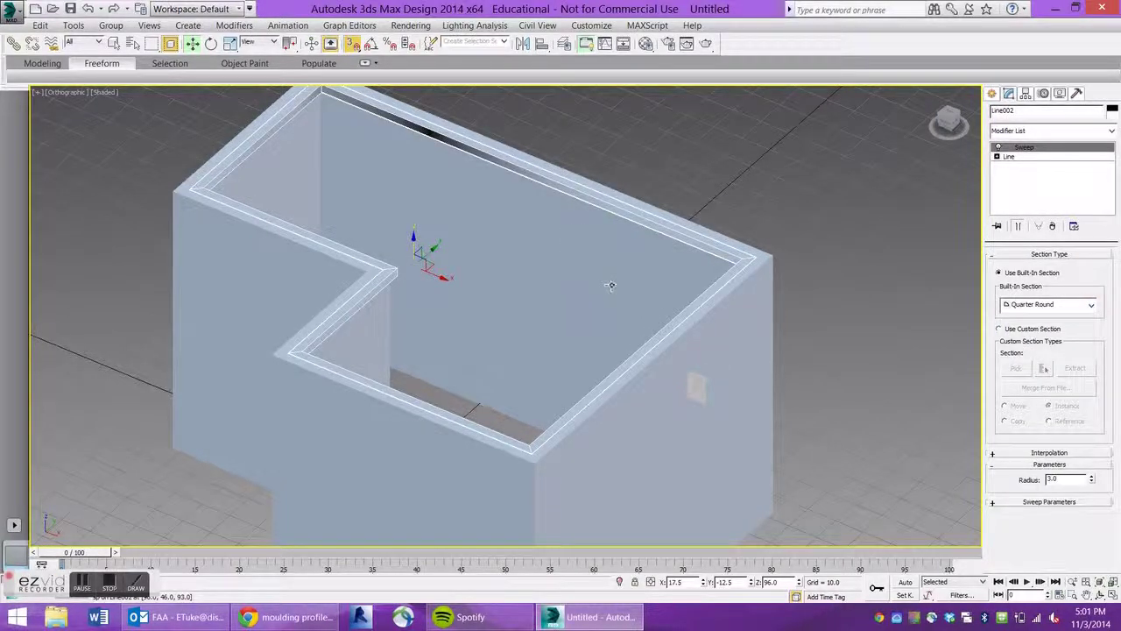
alt+middle_drag(611, 285, 679, 263)
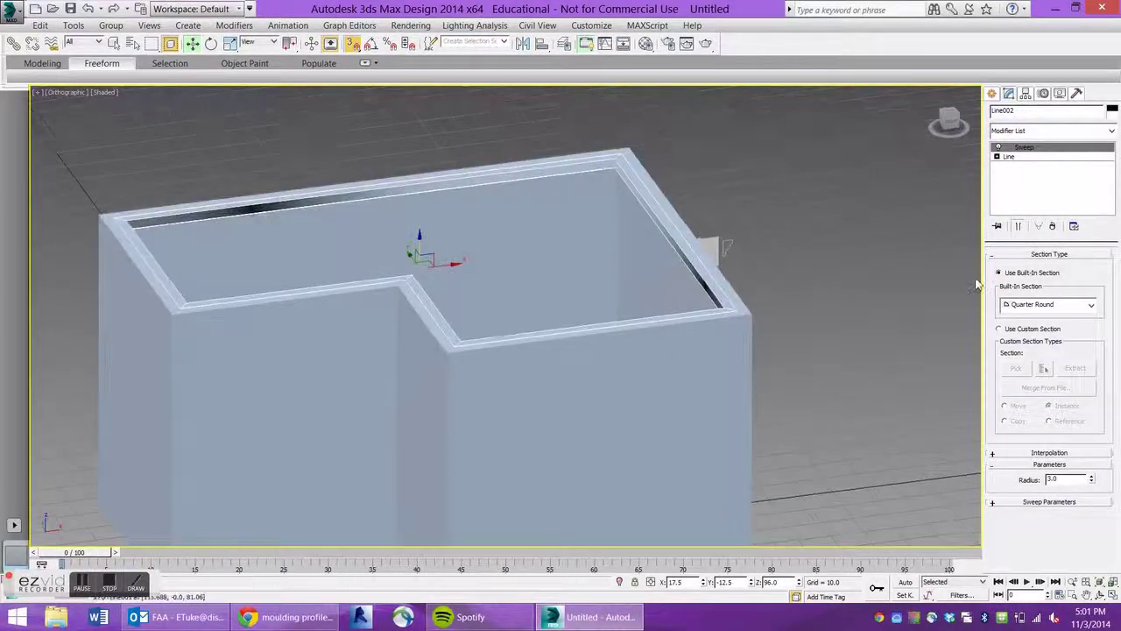
Switch the sweep to a custom section and pick the traced moulding profile beside the reference plane.
click(998, 329)
click(1016, 369)
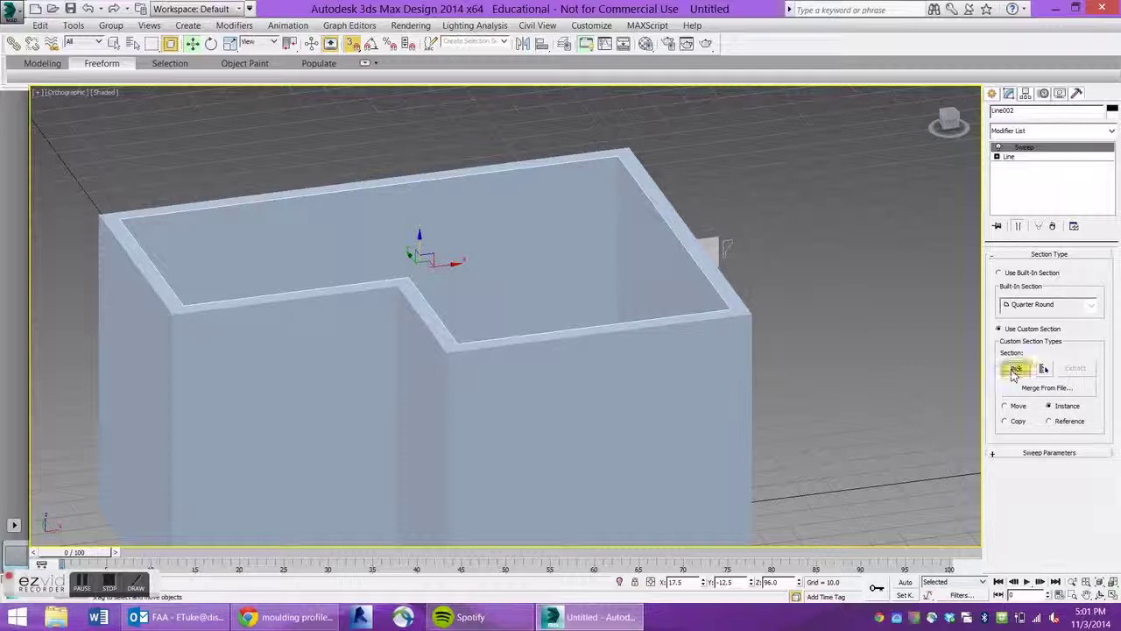
scroll(727, 256, up, 5)
scroll(728, 257, up, 3)
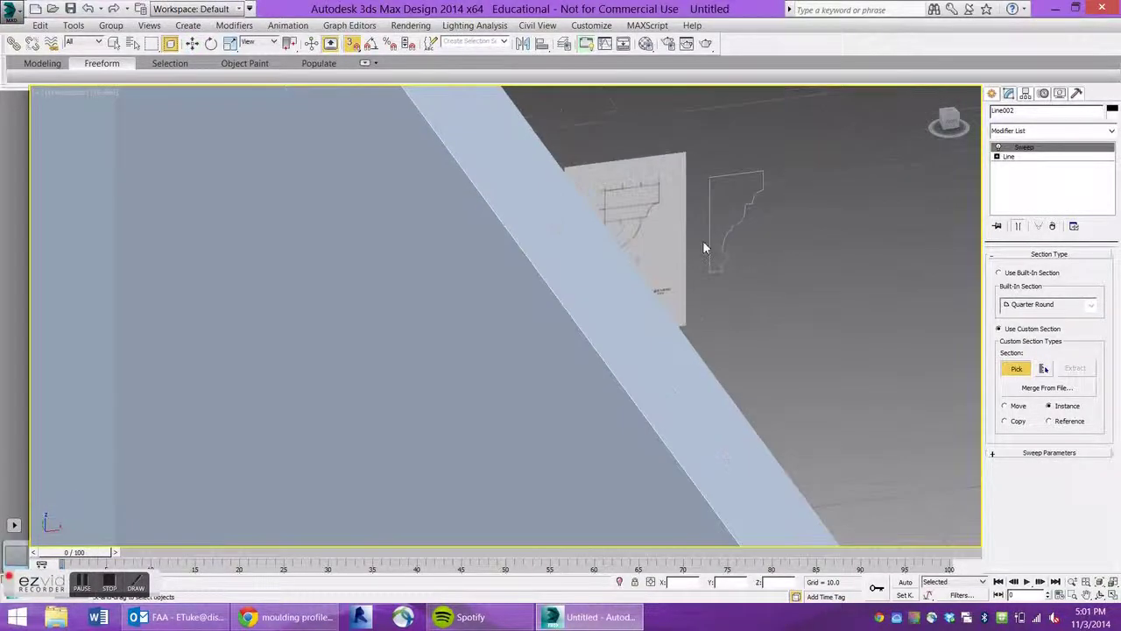
click(713, 227)
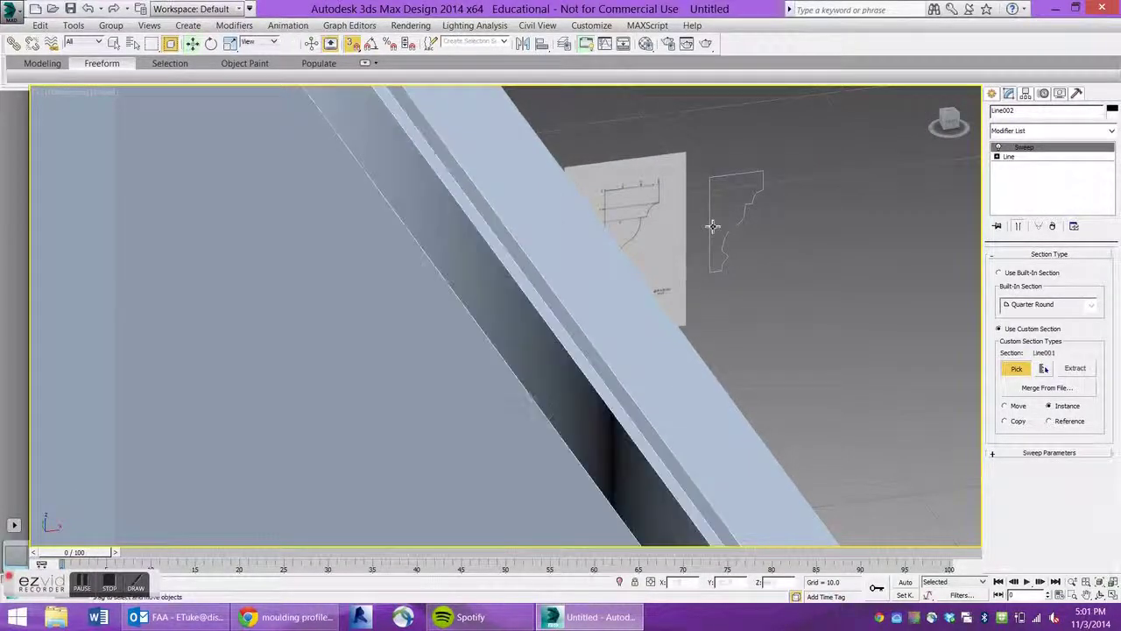
scroll(496, 316, down, 6)
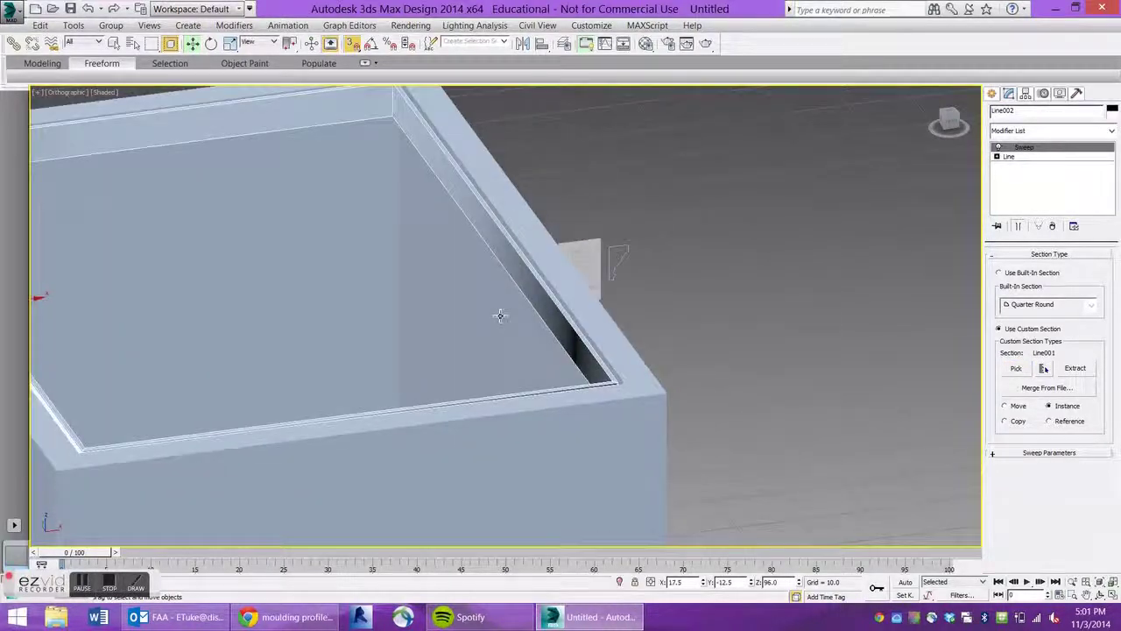
alt+middle_drag(501, 317, 765, 282)
scroll(800, 235, down, 3)
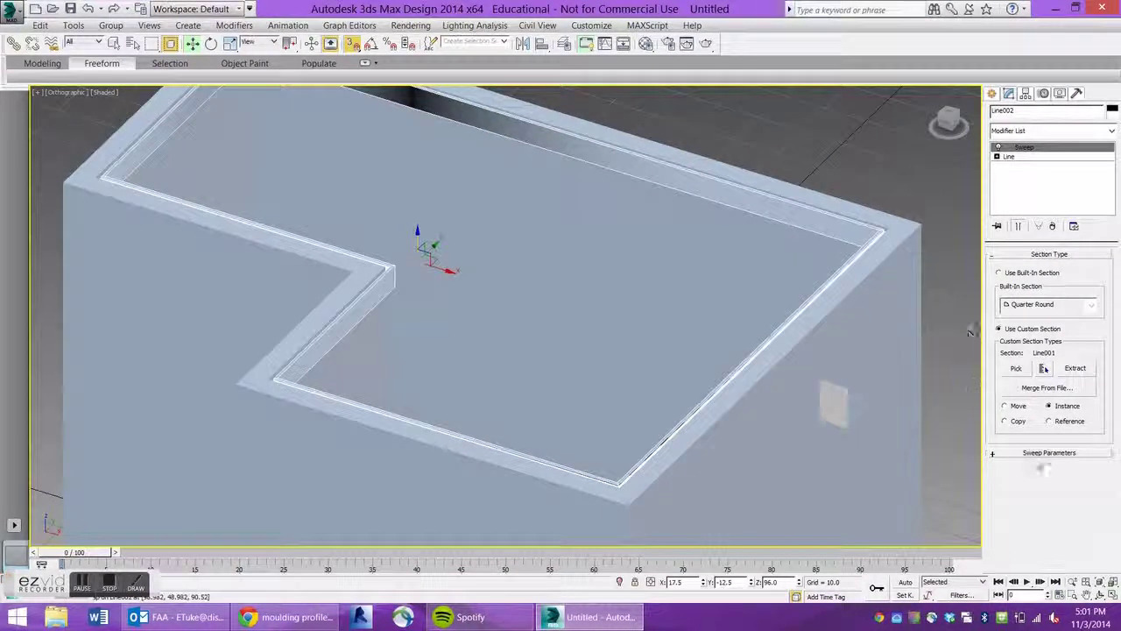
Turn off Mirror on XY Plane and Mirror on XZ Plane in the sweep parameters.
click(1049, 452)
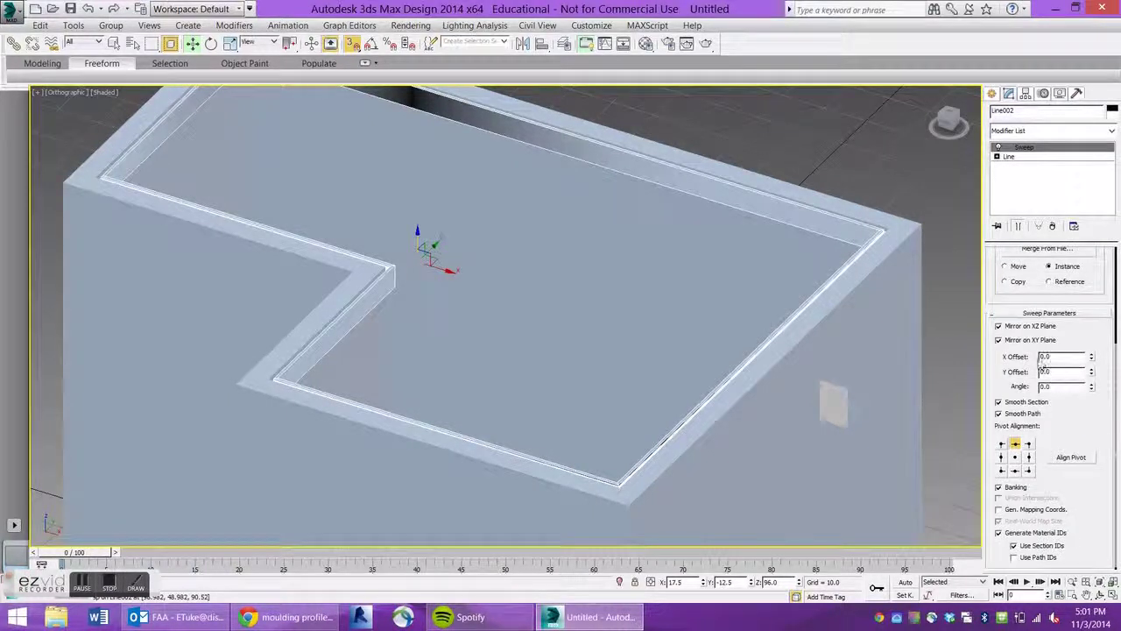
click(998, 340)
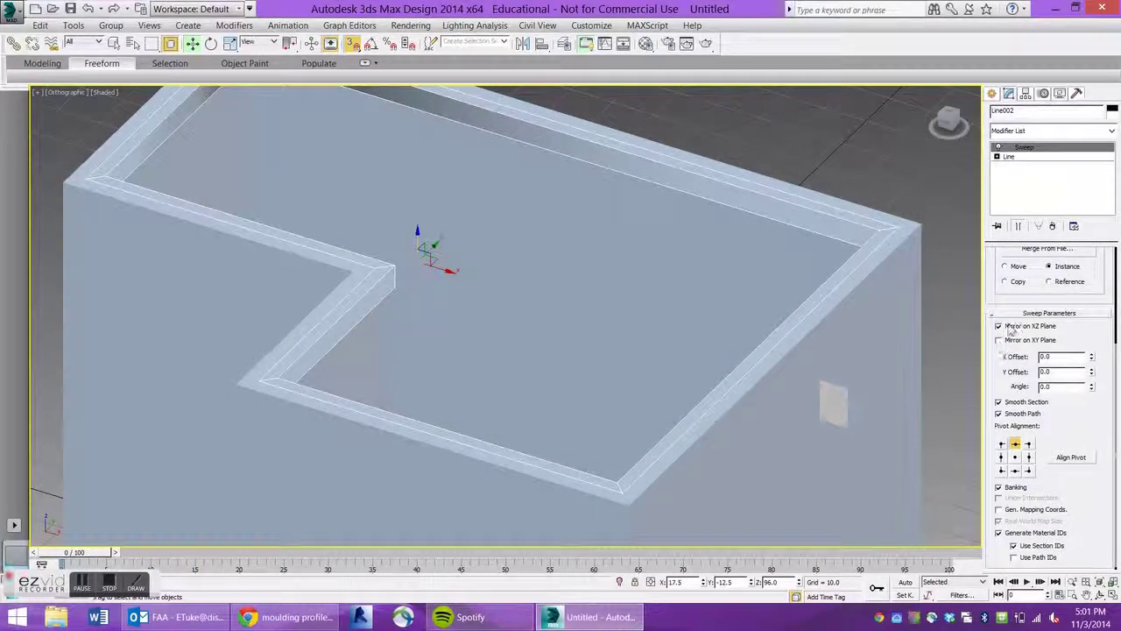
click(1010, 329)
alt+middle_drag(462, 304, 589, 289)
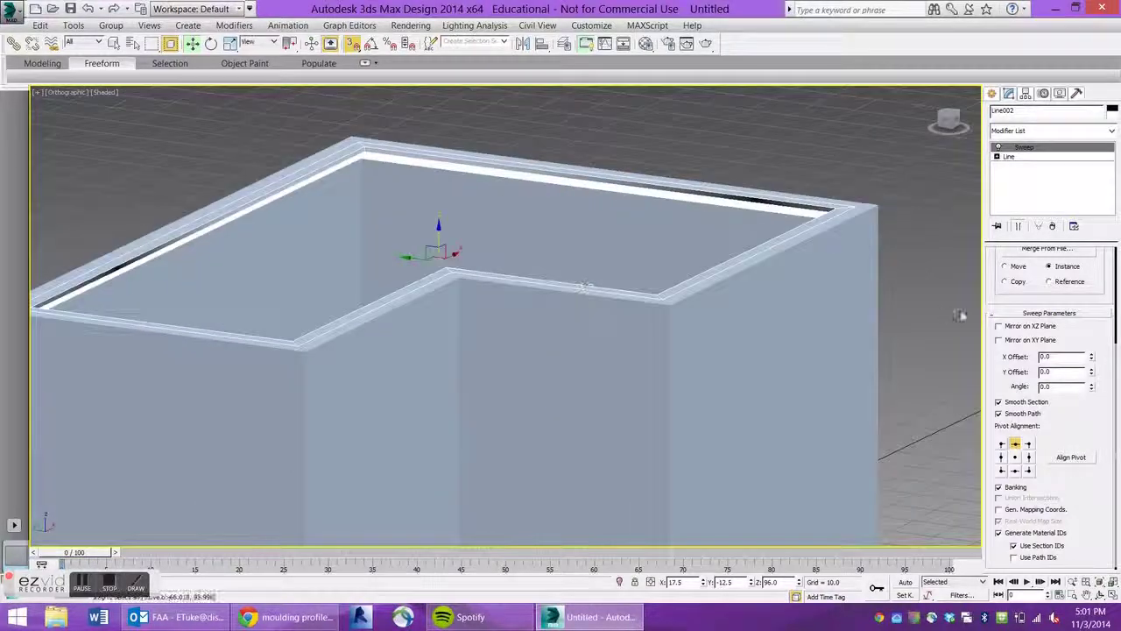
Test the XY and XZ mirror options on and off again, and inspect the moulding's orientation at the inner corner.
click(999, 340)
click(1000, 340)
click(1001, 326)
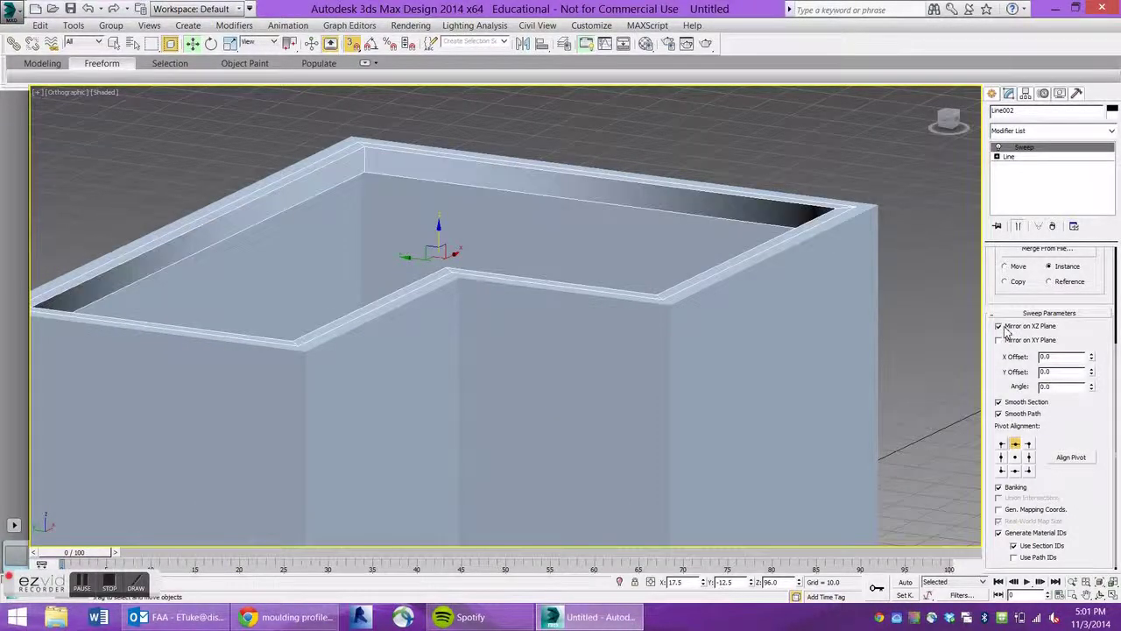
click(1001, 326)
alt+middle_drag(874, 330, 788, 273)
scroll(720, 286, up, 5)
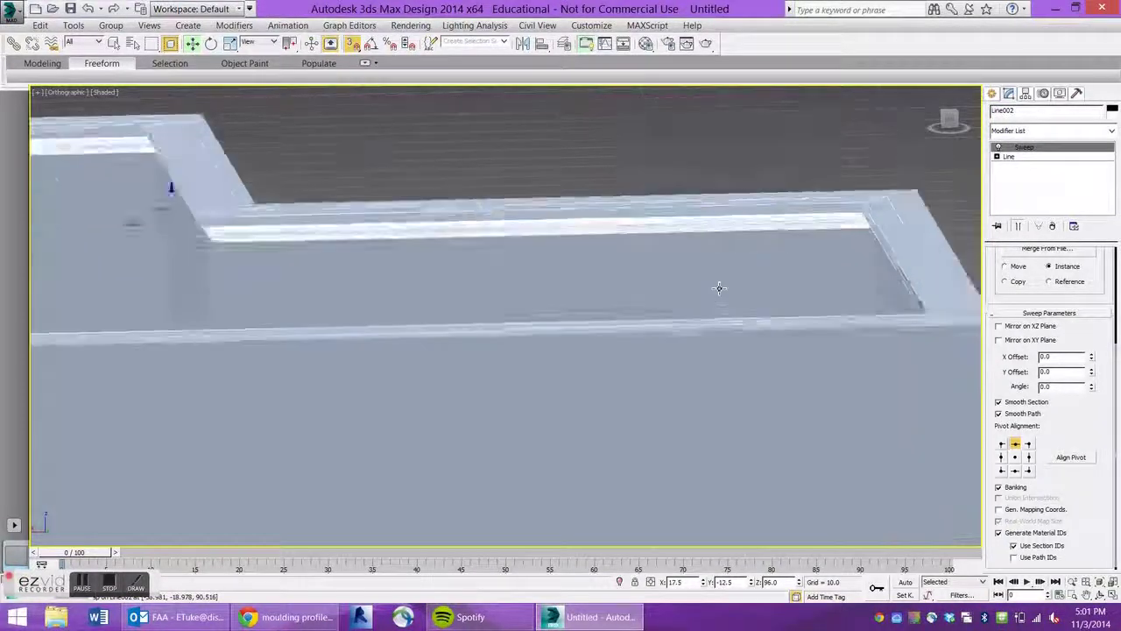
alt+middle_drag(720, 286, 679, 261)
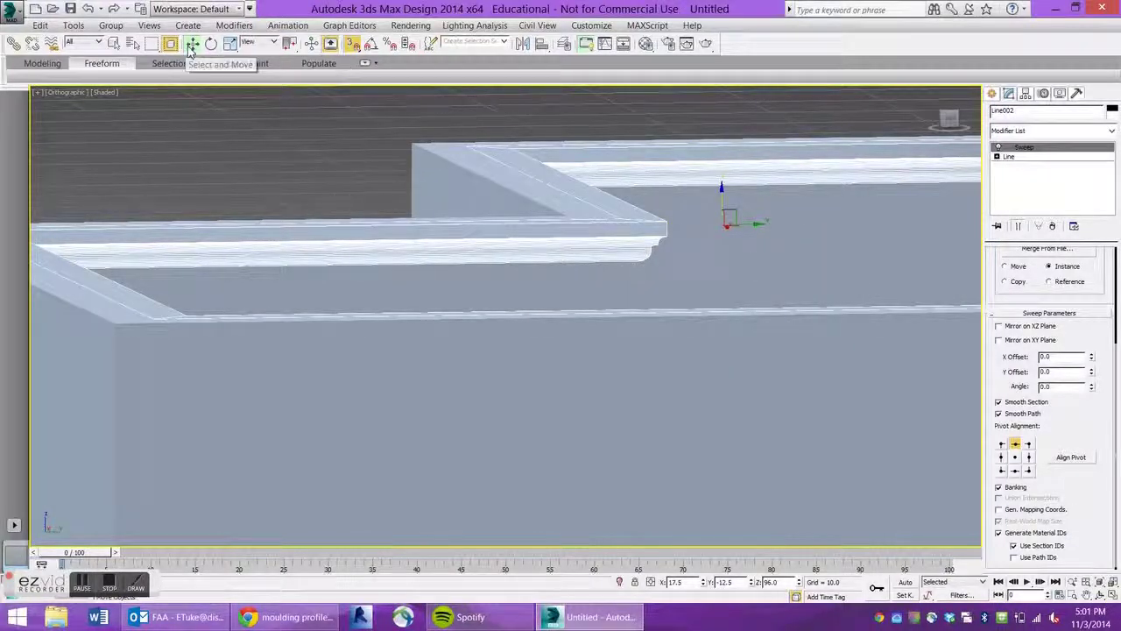
Change the wall's object color to dark blue so the moulding stands out.
click(522, 360)
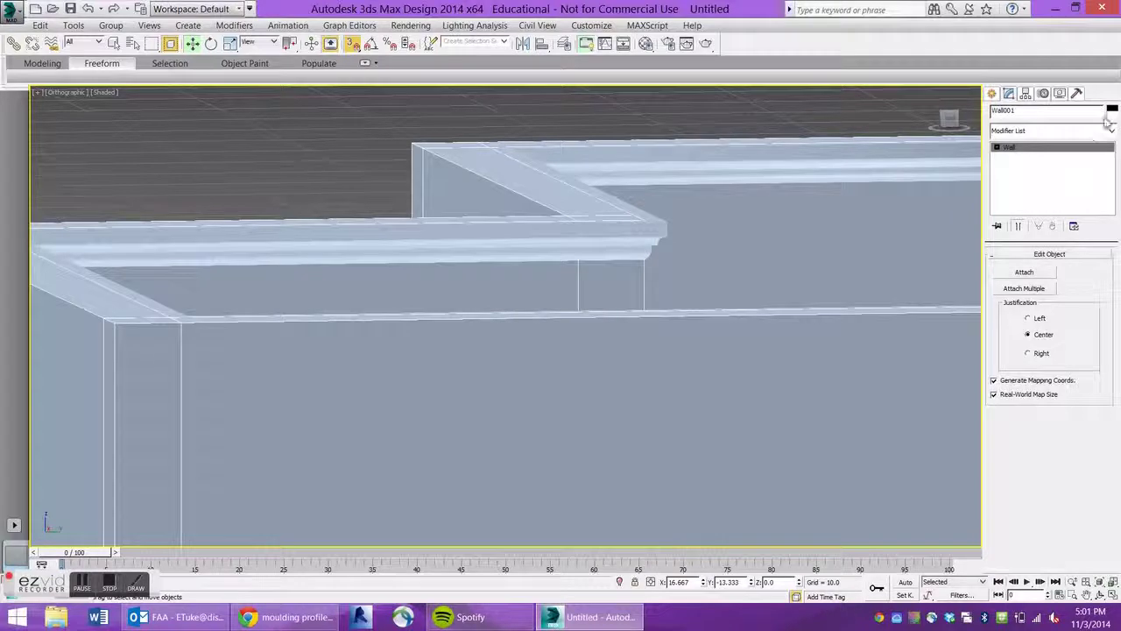
click(1111, 111)
click(619, 302)
click(641, 383)
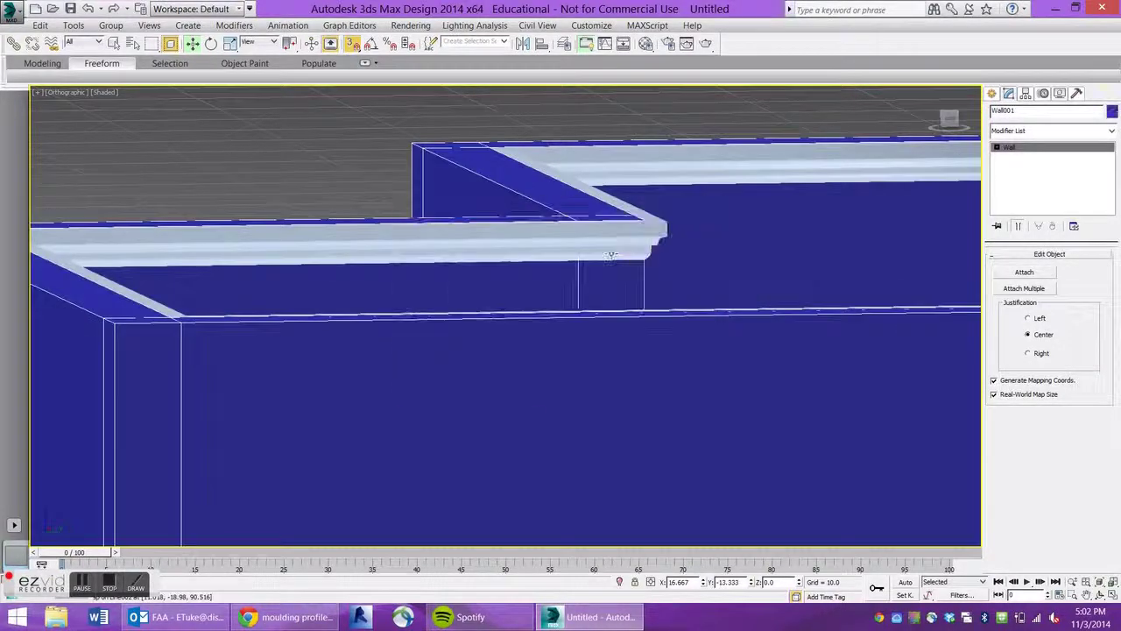
alt+middle_drag(709, 243, 552, 395)
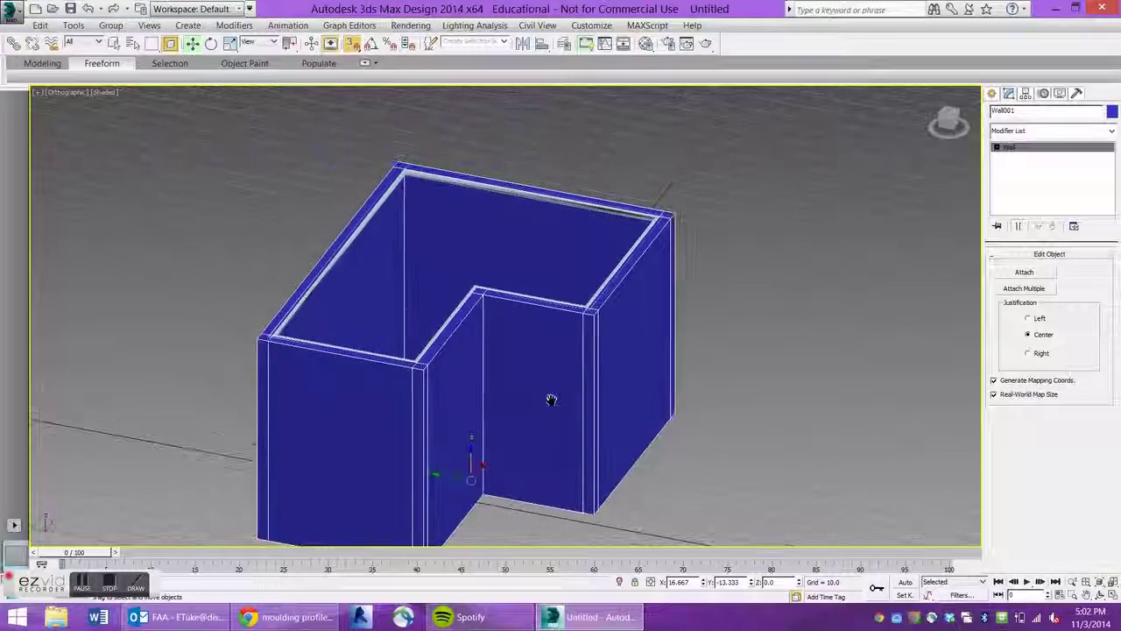